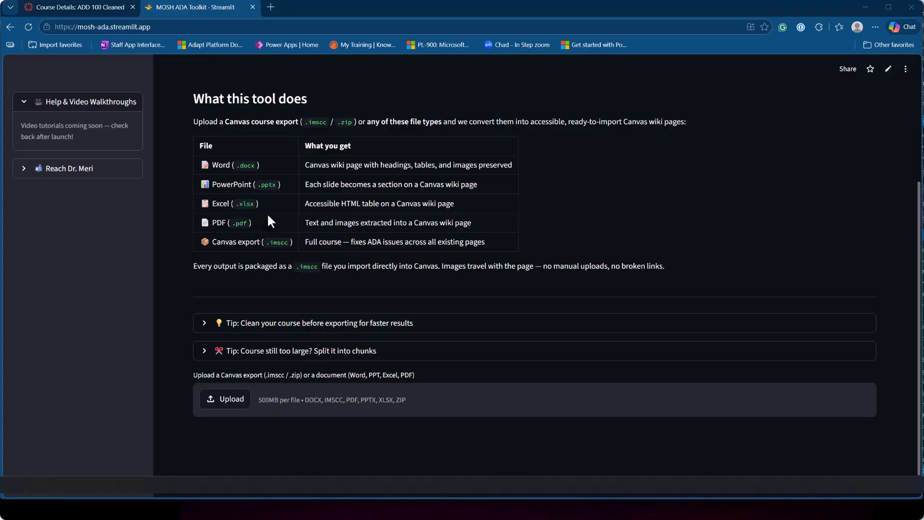
Step: Upload the Canvas course export add-100-cleaned-export.imscc from Downloads to the accessibility toolkit
{"action": "scroll", "coordinate": [215, 169], "scroll_direction": "up", "scroll_amount": 3}
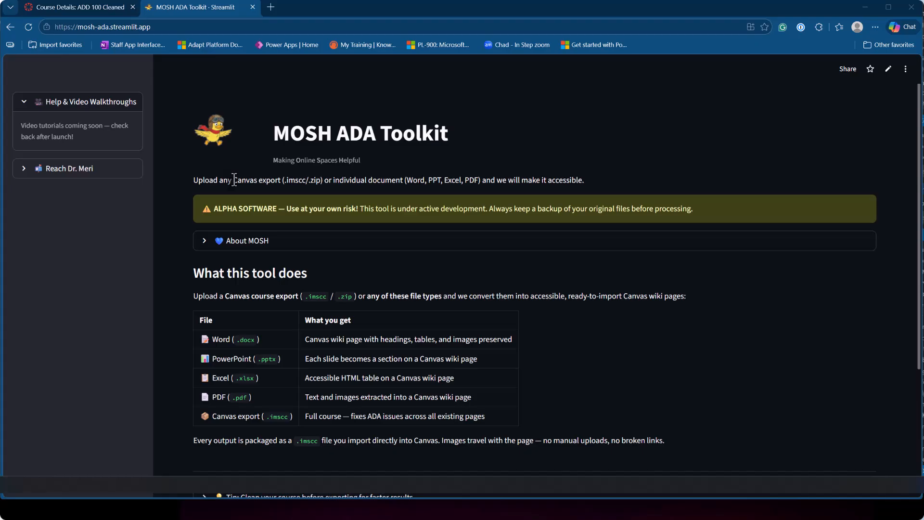
{"action": "scroll", "coordinate": [234, 179], "scroll_direction": "down", "scroll_amount": 3}
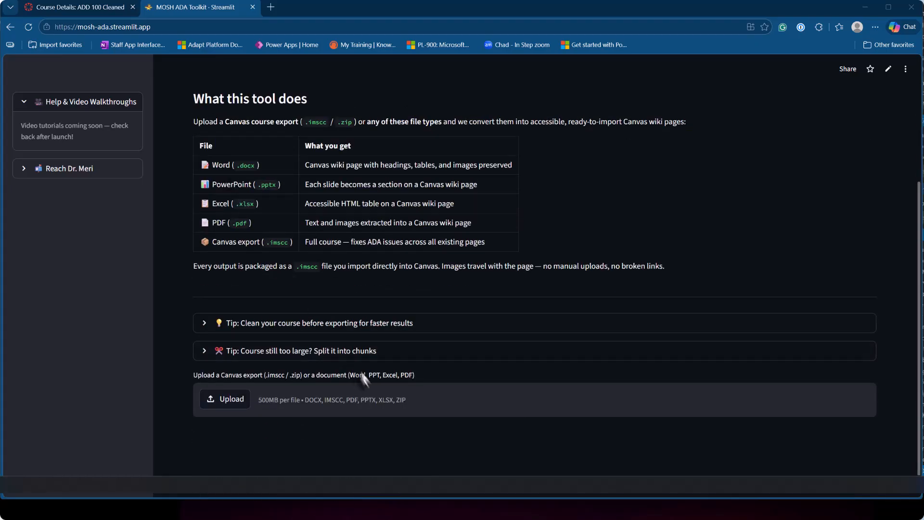
{"action": "left_click", "coordinate": [376, 410]}
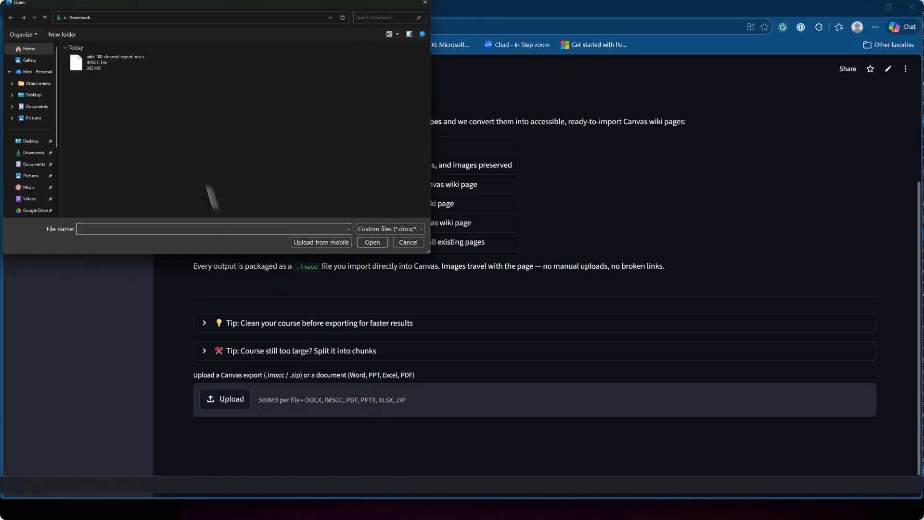
{"action": "left_click", "coordinate": [130, 64]}
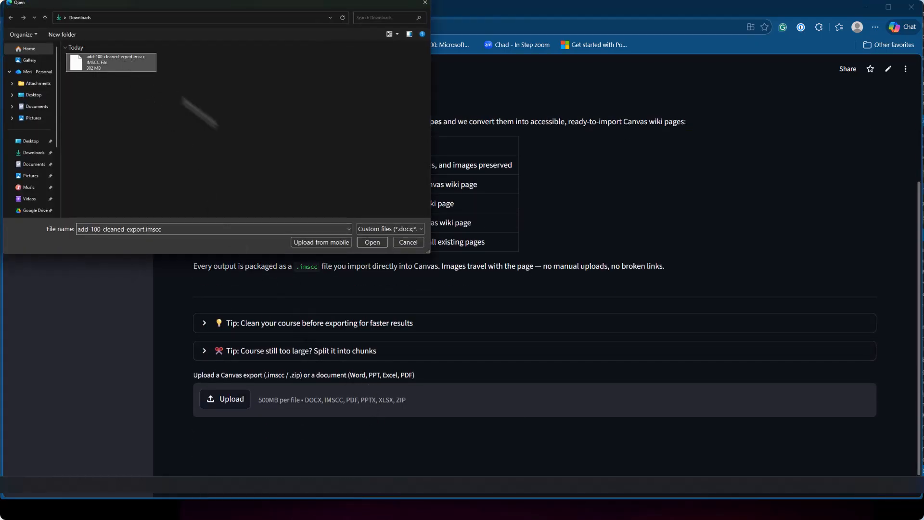
{"action": "left_click", "coordinate": [372, 242]}
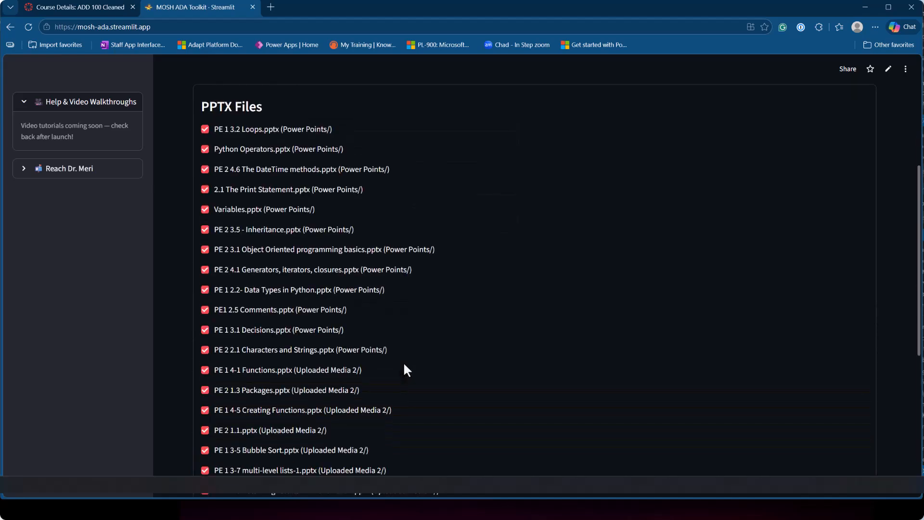
Step: Review the listed PPTX and PDF files and run the conversions with all of them selected
{"action": "scroll", "coordinate": [404, 363], "scroll_direction": "up", "scroll_amount": 5}
{"action": "scroll", "coordinate": [347, 373], "scroll_direction": "down", "scroll_amount": 12}
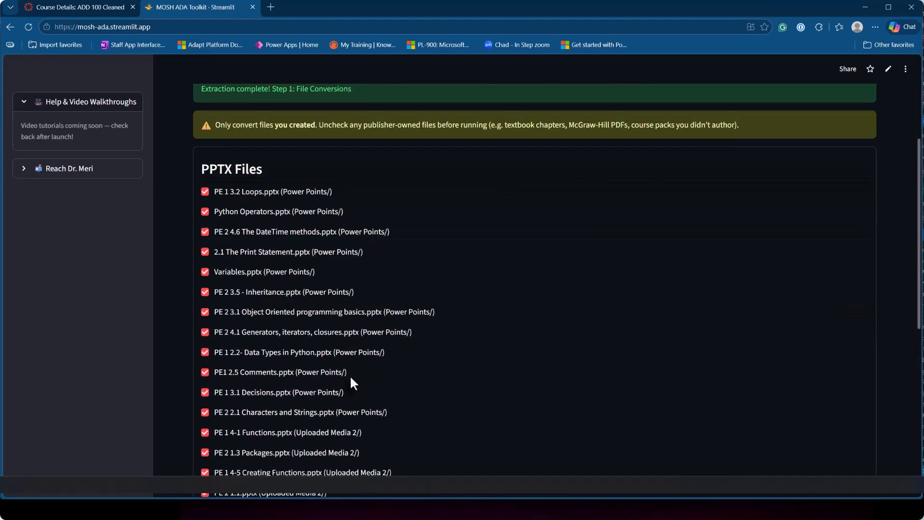
{"action": "scroll", "coordinate": [351, 386], "scroll_direction": "up", "scroll_amount": 12}
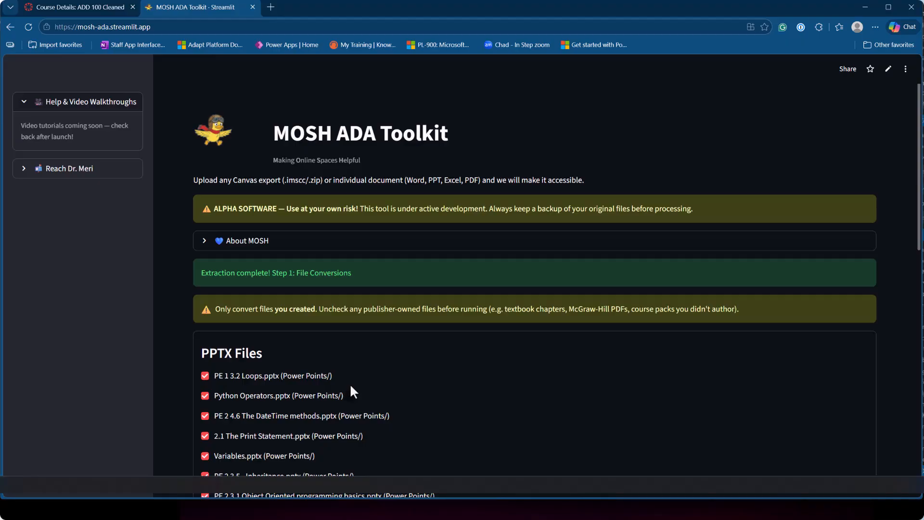
{"action": "scroll", "coordinate": [354, 392], "scroll_direction": "down", "scroll_amount": 12}
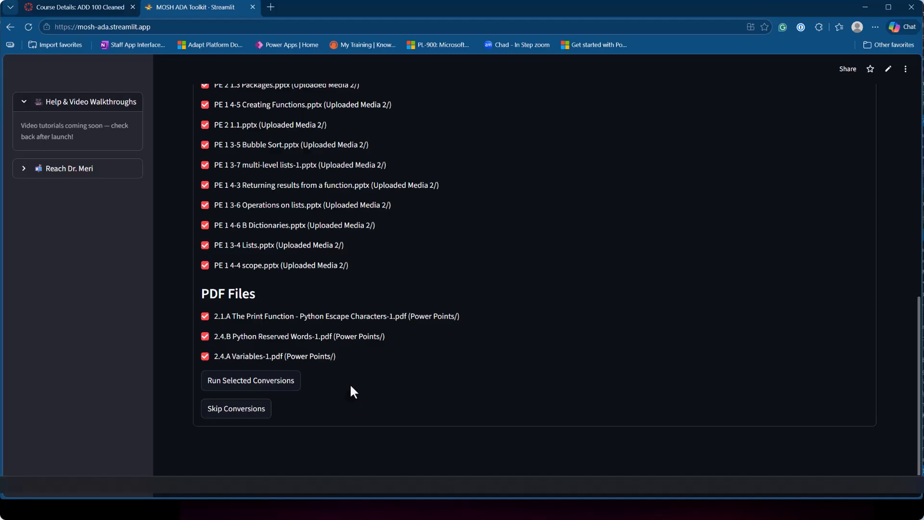
{"action": "scroll", "coordinate": [350, 383], "scroll_direction": "up", "scroll_amount": 8}
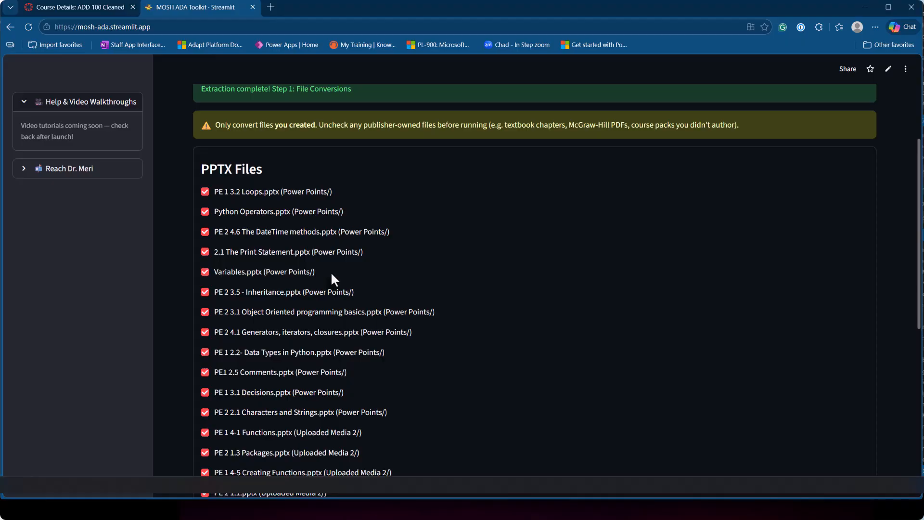
{"action": "scroll", "coordinate": [331, 275], "scroll_direction": "down", "scroll_amount": 8}
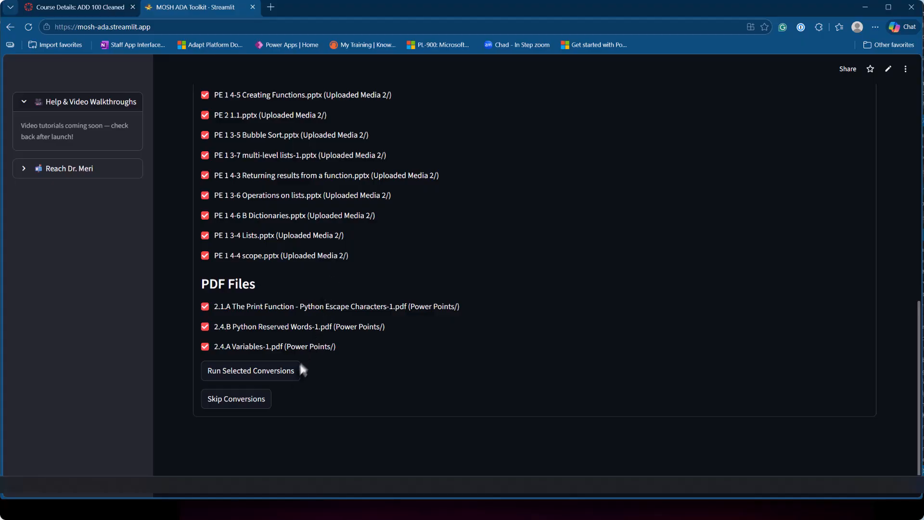
{"action": "left_click", "coordinate": [293, 376]}
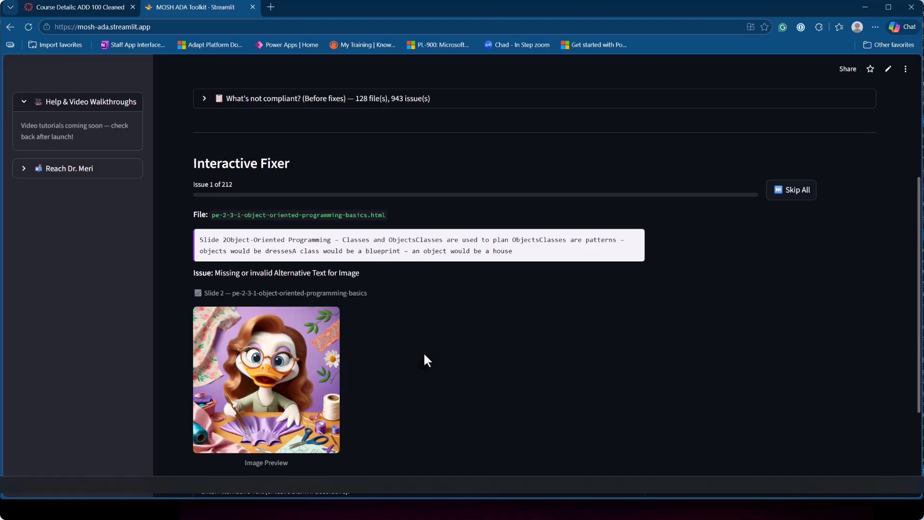
Step: Apply the alternative text "Duck making a dress" to the slide 2 image in the Interactive Fixer
{"action": "scroll", "coordinate": [423, 348], "scroll_direction": "down", "scroll_amount": 3}
{"action": "scroll", "coordinate": [420, 337], "scroll_direction": "up", "scroll_amount": 4}
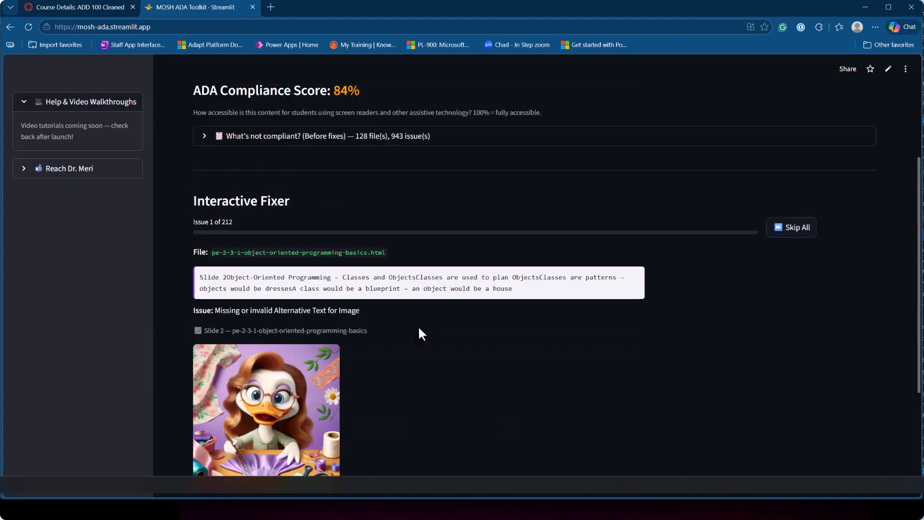
{"action": "scroll", "coordinate": [418, 325], "scroll_direction": "down", "scroll_amount": 4}
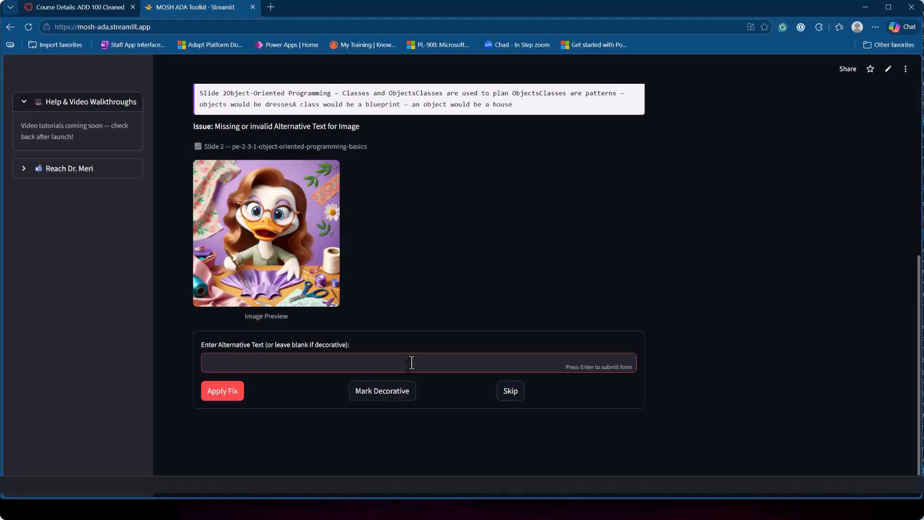
{"action": "type", "text": "Duck making a dress"}
{"action": "key", "text": "Return"}
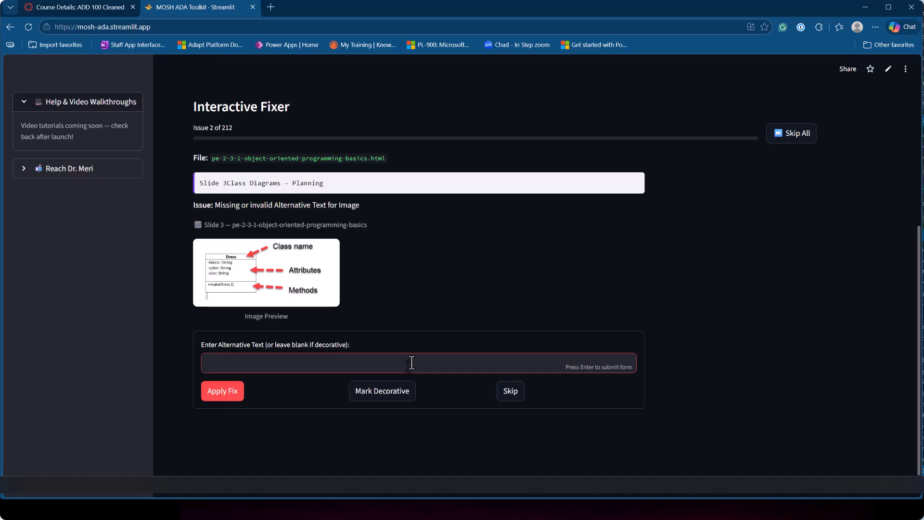
Step: Apply the alternative text "Class diagram" to the slide 3 image and "Ducks playing hide and seek" to the slide 4 image
{"action": "type", "text": "Class diagram"}
{"action": "key", "text": "Return"}
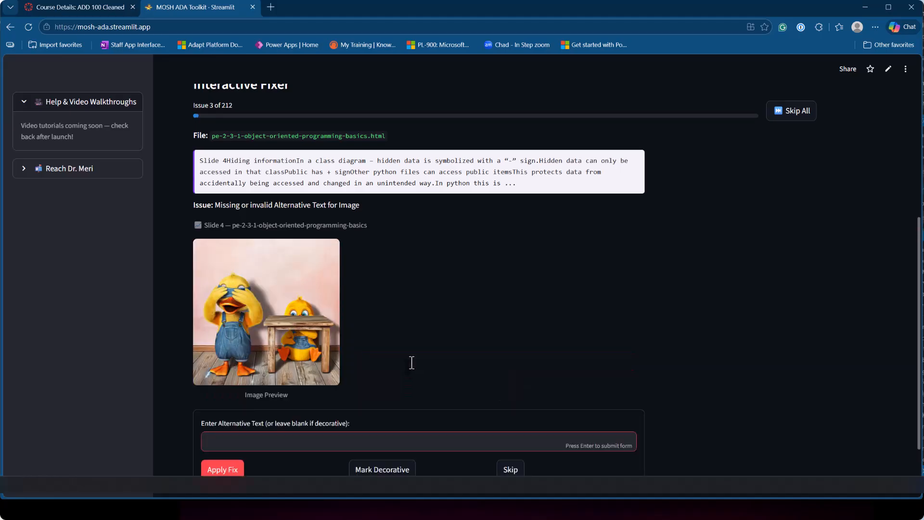
{"action": "type", "text": "Ducks playing hide and seek"}
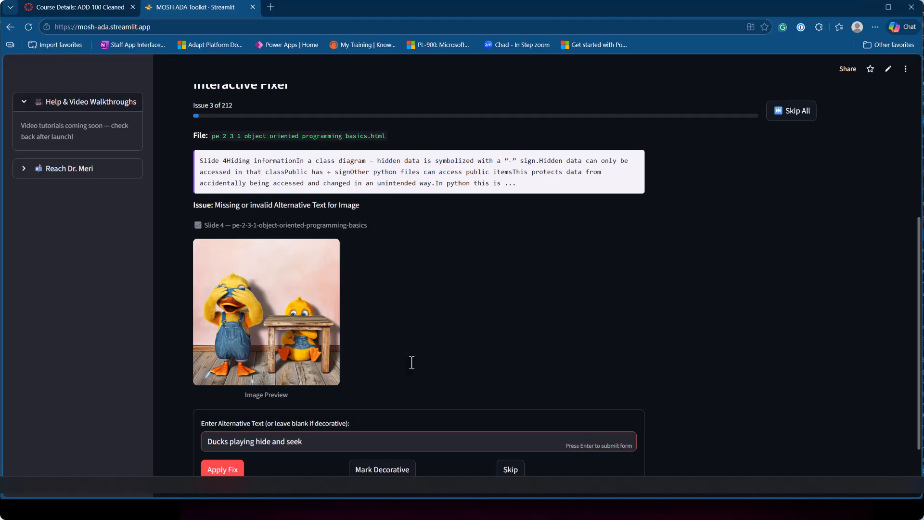
{"action": "key", "text": "Return"}
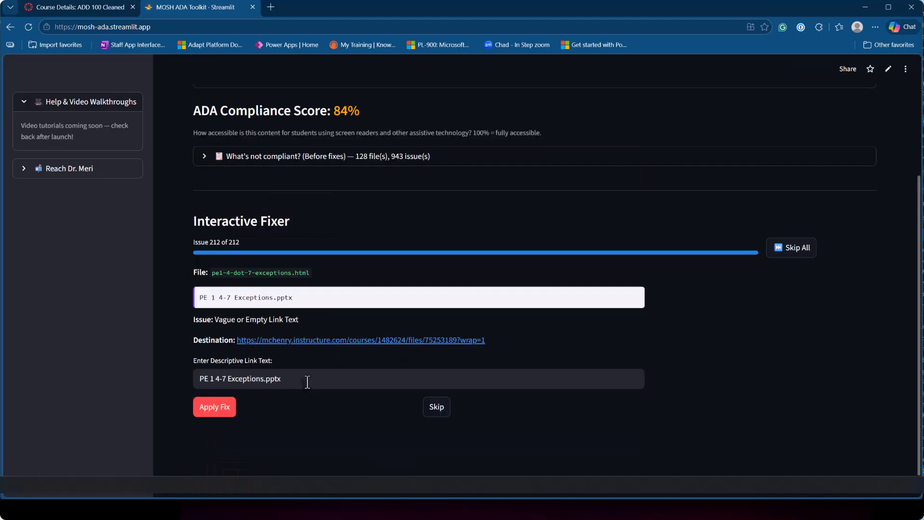
Step: Replace the descriptive link text for the PE 1 4-7 Exceptions.pptx link with "Exceptions" and apply the fix
{"action": "left_click_drag", "start_coordinate": [284, 378], "coordinate": [181, 379]}
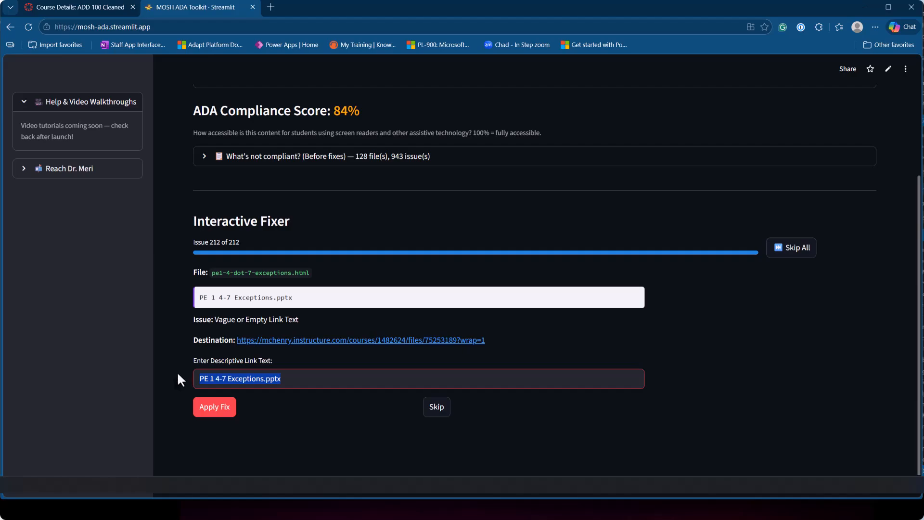
{"action": "type", "text": "Exceptions"}
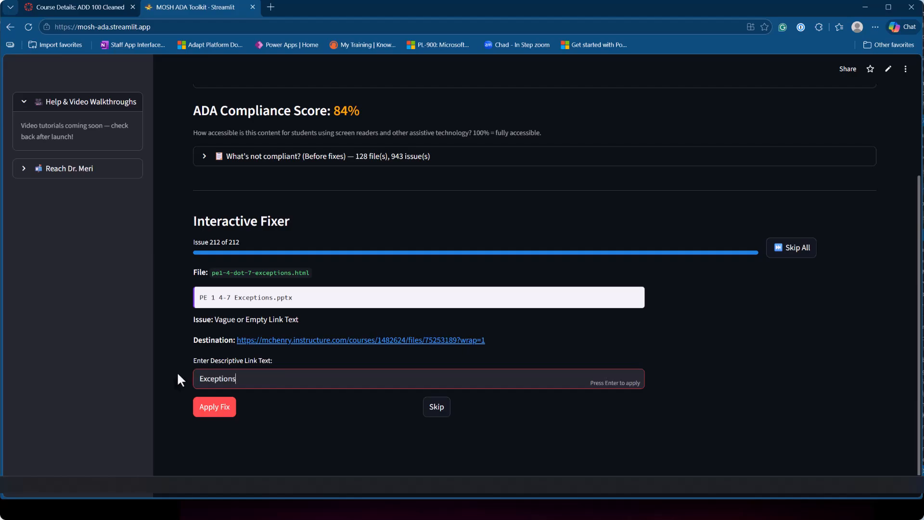
{"action": "left_click", "coordinate": [213, 406]}
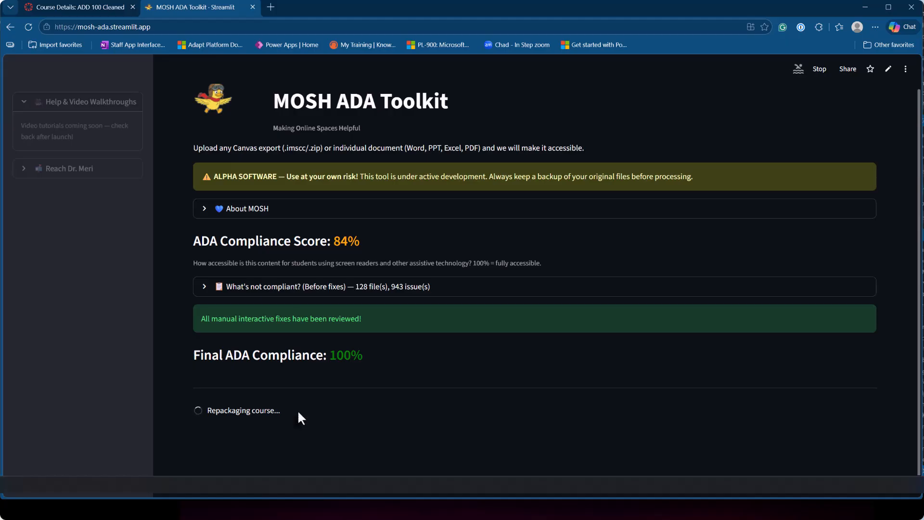
Step: Accept the disclaimer terms and download the repaired course package
{"action": "scroll", "coordinate": [298, 417], "scroll_direction": "down", "scroll_amount": 3}
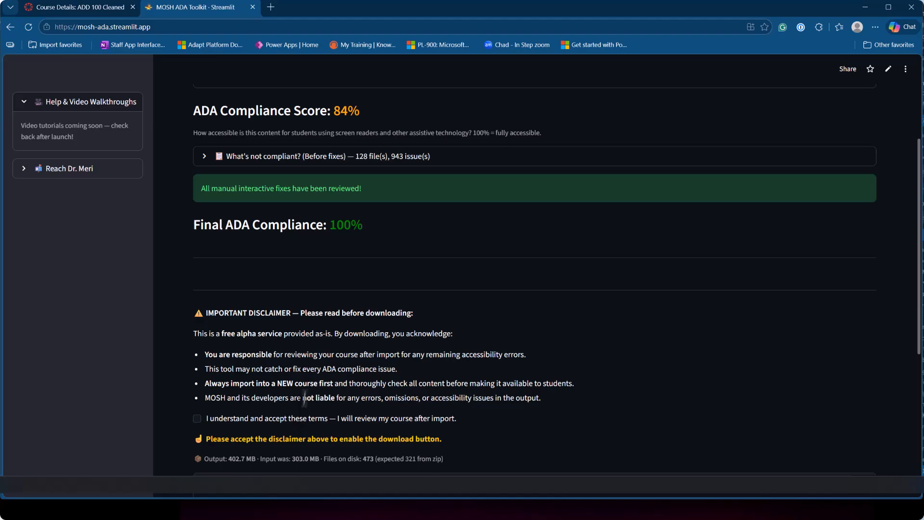
{"action": "scroll", "coordinate": [301, 365], "scroll_direction": "down", "scroll_amount": 4}
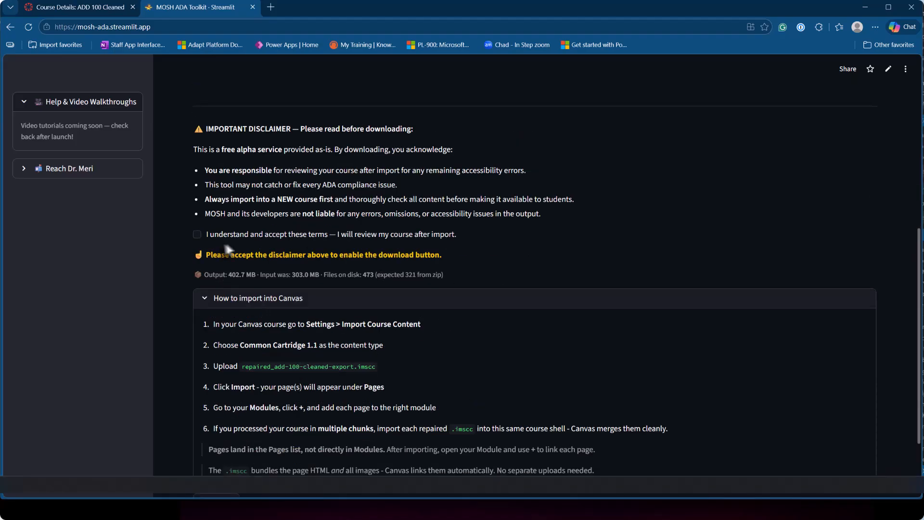
{"action": "left_click", "coordinate": [198, 234]}
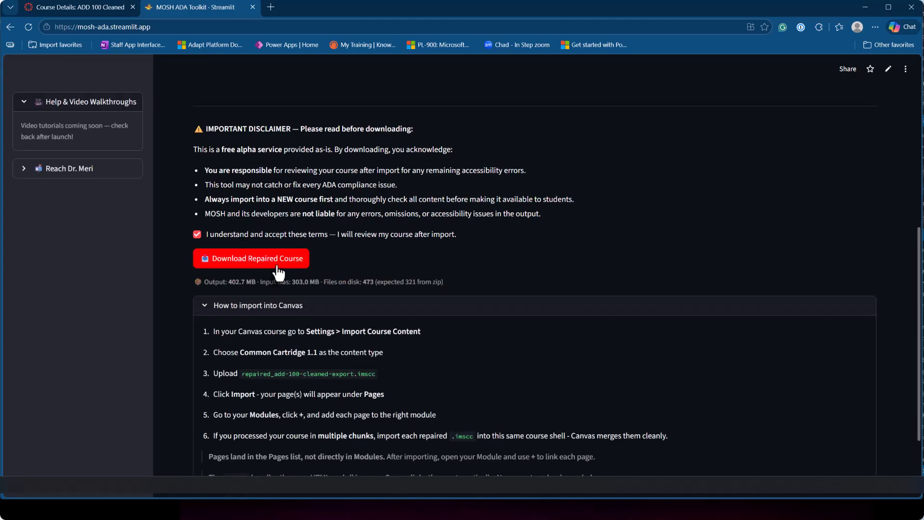
{"action": "left_click", "coordinate": [277, 262]}
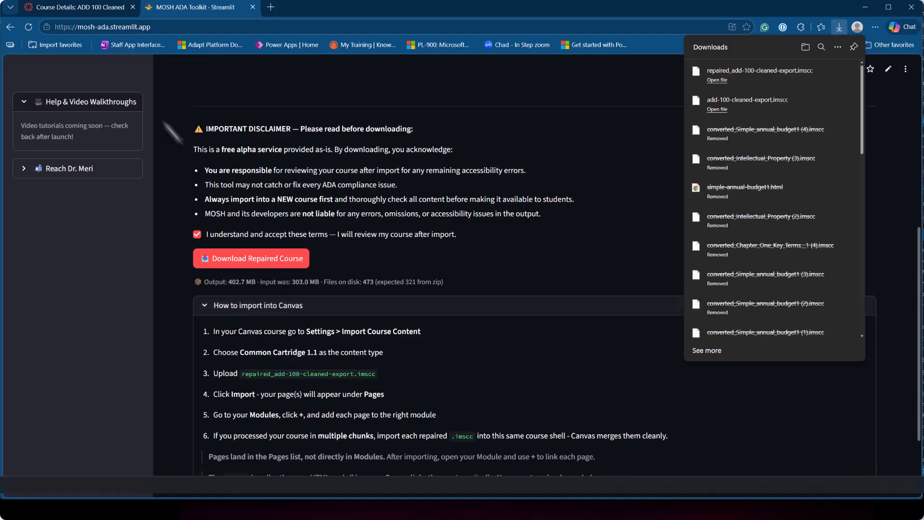
Step: Switch to the ADD 100 Cleaned course in Canvas and start a content import of type Canvas Course Export Package
{"action": "left_click", "coordinate": [77, 7]}
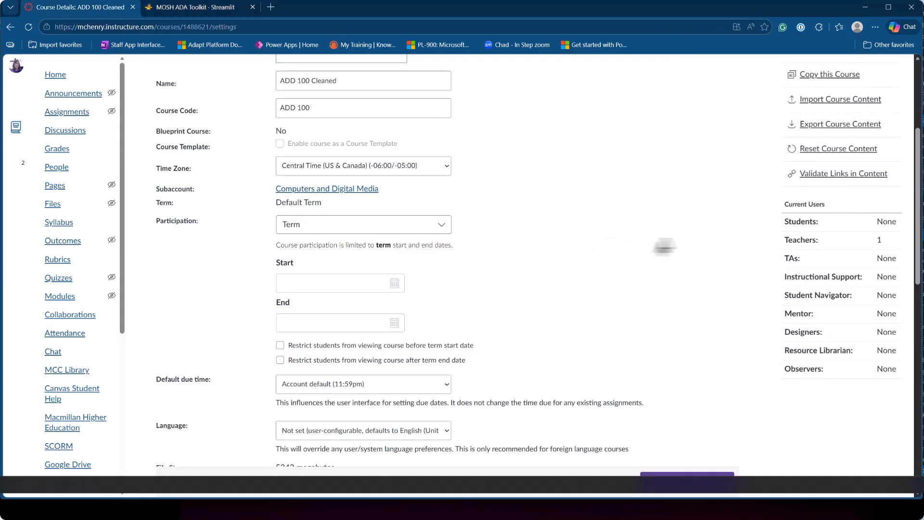
{"action": "left_click", "coordinate": [825, 99]}
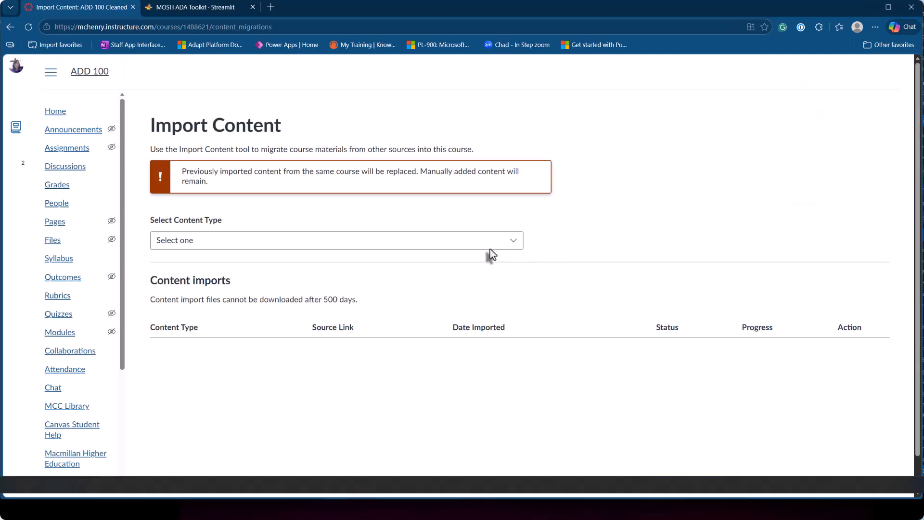
{"action": "left_click", "coordinate": [489, 246]}
{"action": "left_click", "coordinate": [471, 276]}
Step: Choose repaired_add-100-cleaned-export.imscc as the import source and start importing all content
{"action": "left_click", "coordinate": [469, 321]}
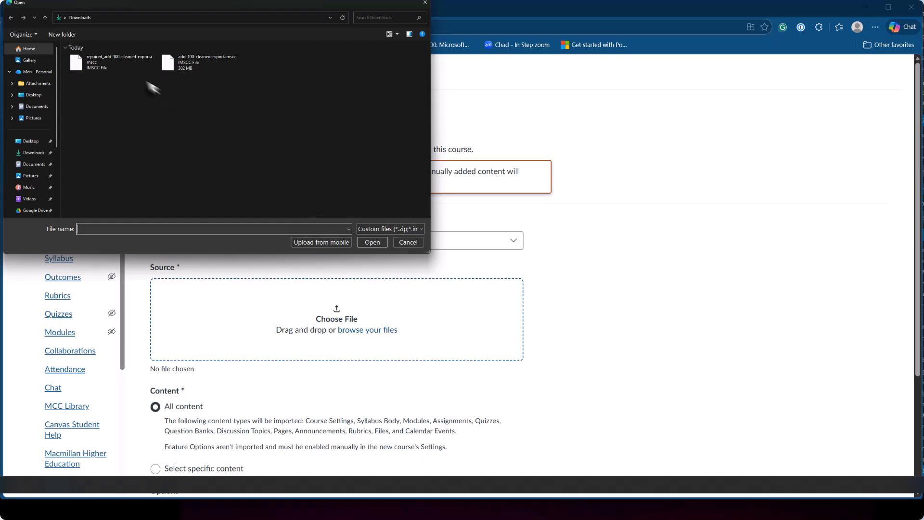
{"action": "left_click", "coordinate": [140, 65]}
{"action": "left_click", "coordinate": [366, 242]}
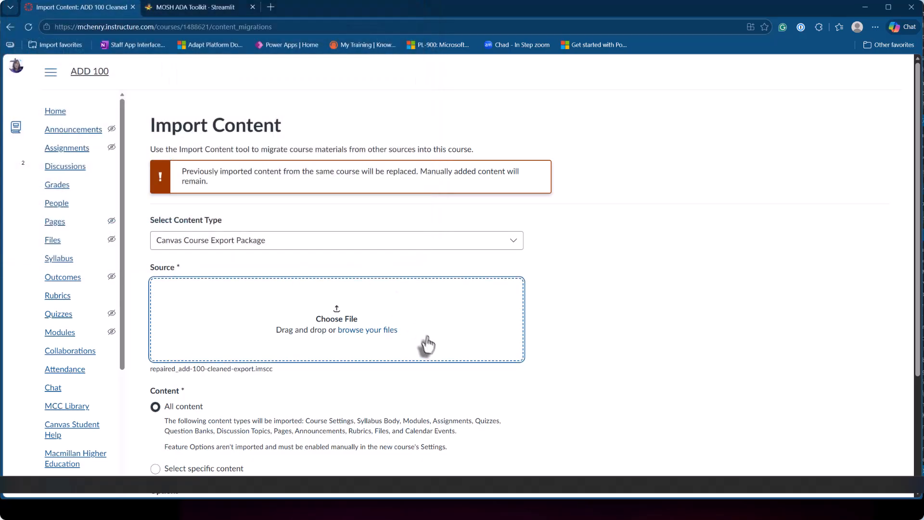
{"action": "scroll", "coordinate": [423, 347], "scroll_direction": "down", "scroll_amount": 3}
{"action": "left_click", "coordinate": [238, 375]}
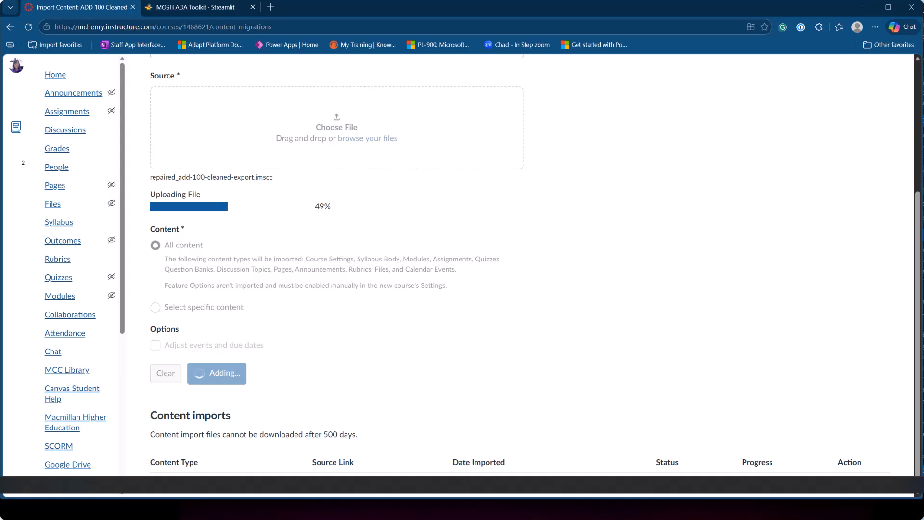
{"action": "key", "text": "alt+Tab"}
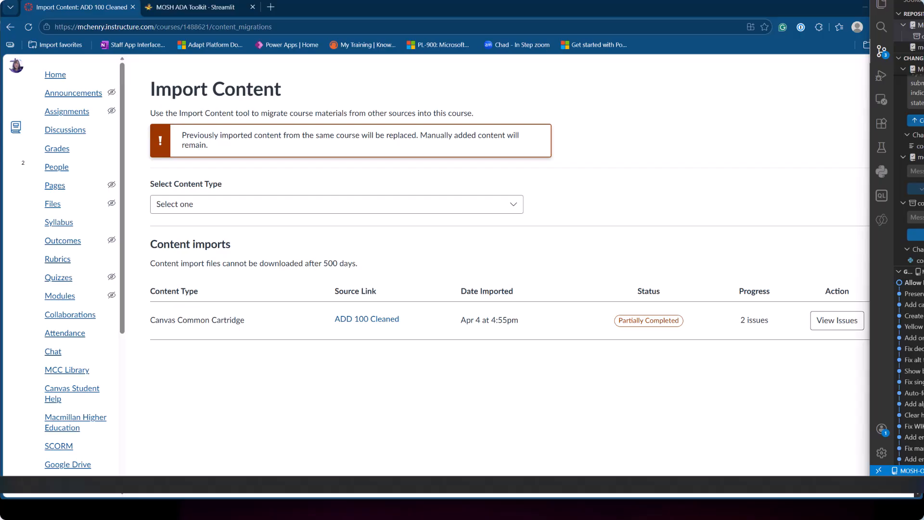
{"action": "scroll", "coordinate": [899, 294], "scroll_direction": "down", "scroll_amount": 1}
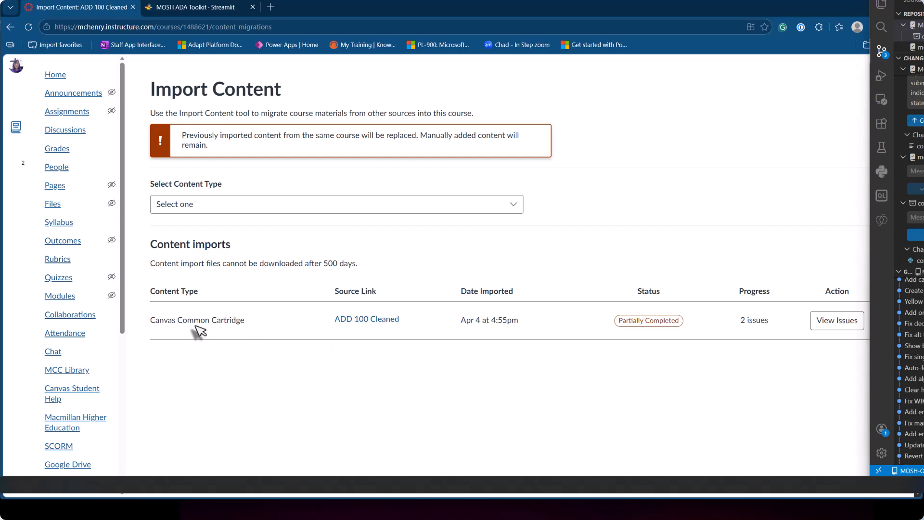
{"action": "left_click", "coordinate": [55, 75]}
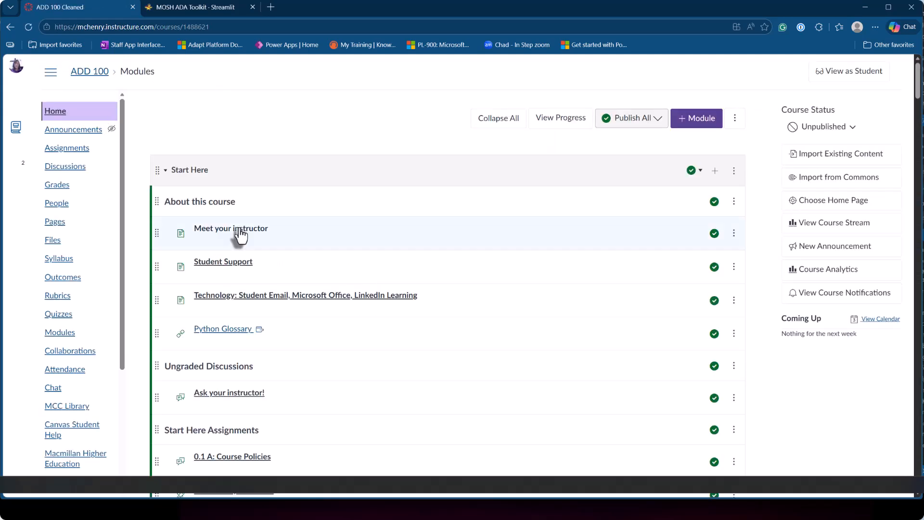
{"action": "left_click", "coordinate": [846, 208]}
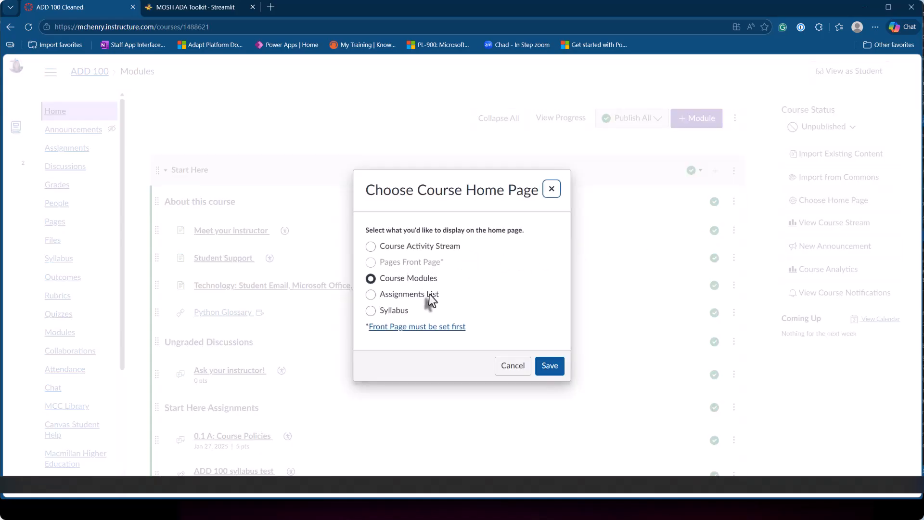
{"action": "left_click", "coordinate": [520, 368]}
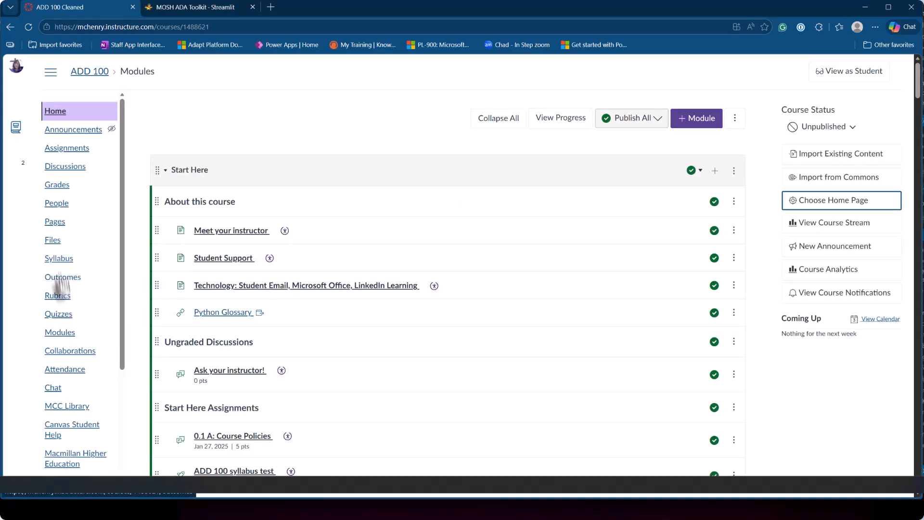
Step: Set the Home page in the course's page list as the front page
{"action": "left_click", "coordinate": [54, 222]}
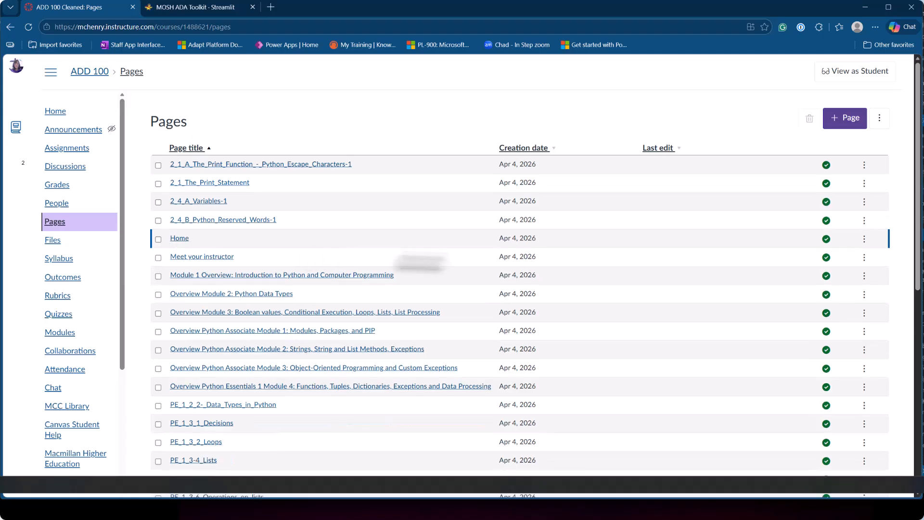
{"action": "left_click", "coordinate": [864, 255]}
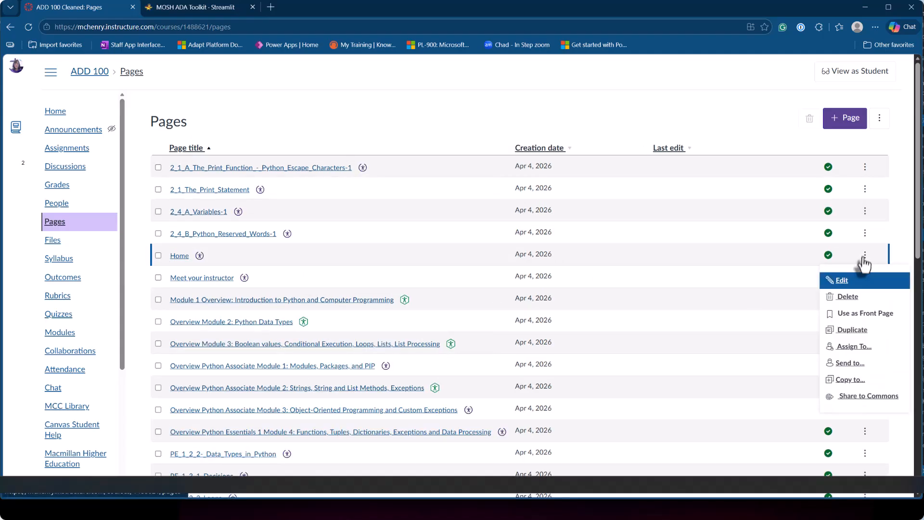
{"action": "left_click", "coordinate": [865, 314]}
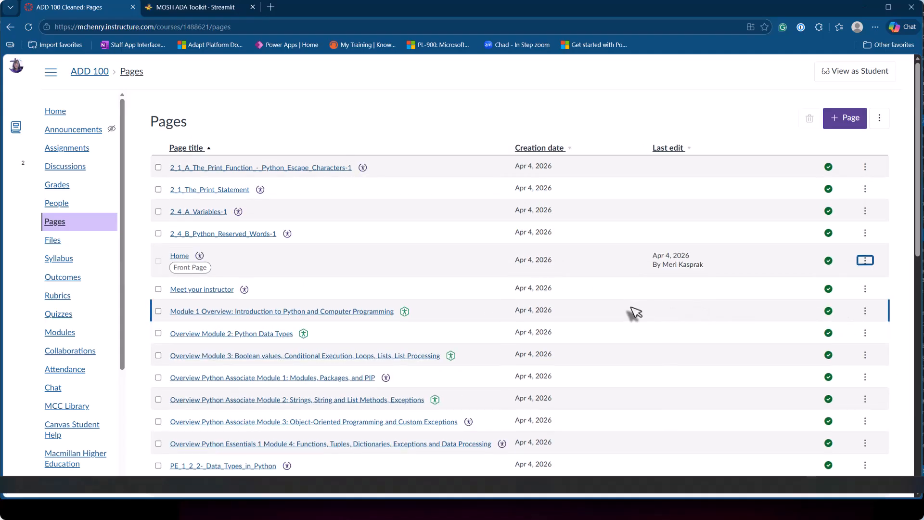
Step: Change the course home page to Pages Front Page and save the choice
{"action": "left_click", "coordinate": [55, 111]}
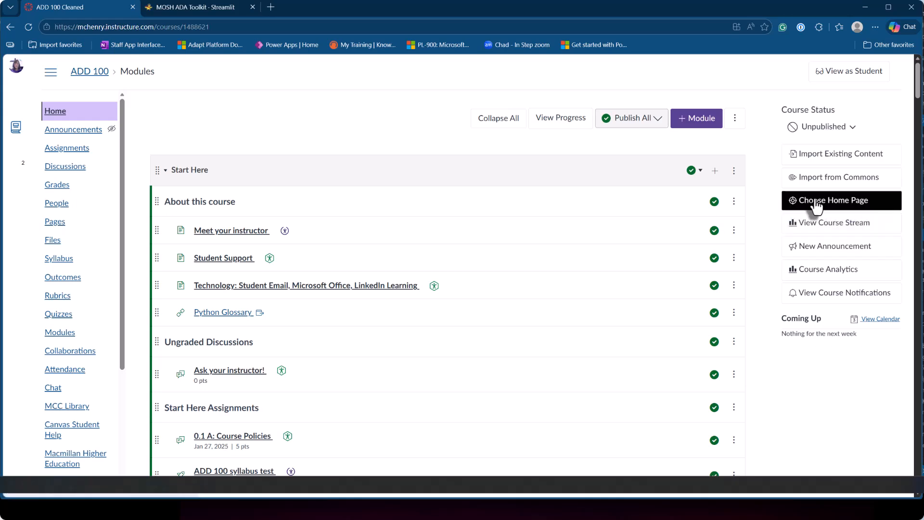
{"action": "left_click", "coordinate": [814, 202]}
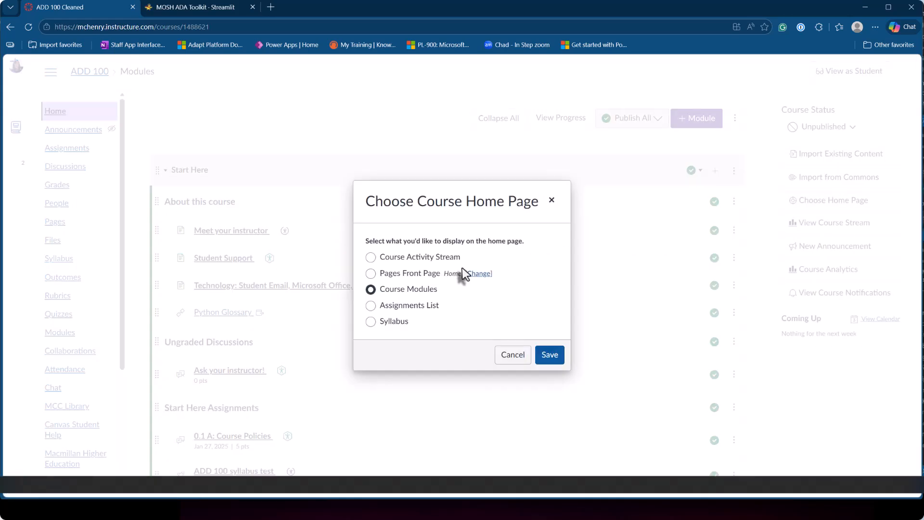
{"action": "left_click", "coordinate": [430, 275]}
{"action": "left_click", "coordinate": [550, 355]}
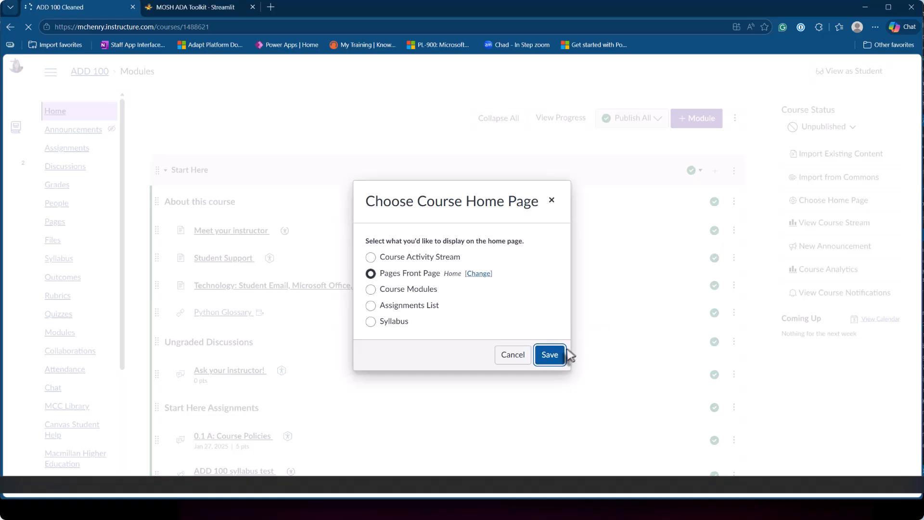
Step: Test the home page's Syllabus link, return to the home page and review its sections
{"action": "left_click", "coordinate": [551, 356]}
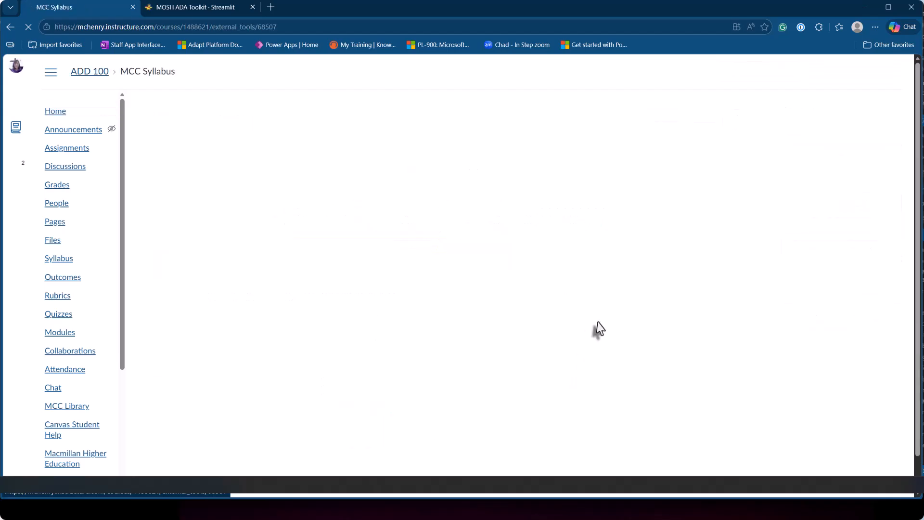
{"action": "scroll", "coordinate": [196, 165], "scroll_direction": "down", "scroll_amount": 1}
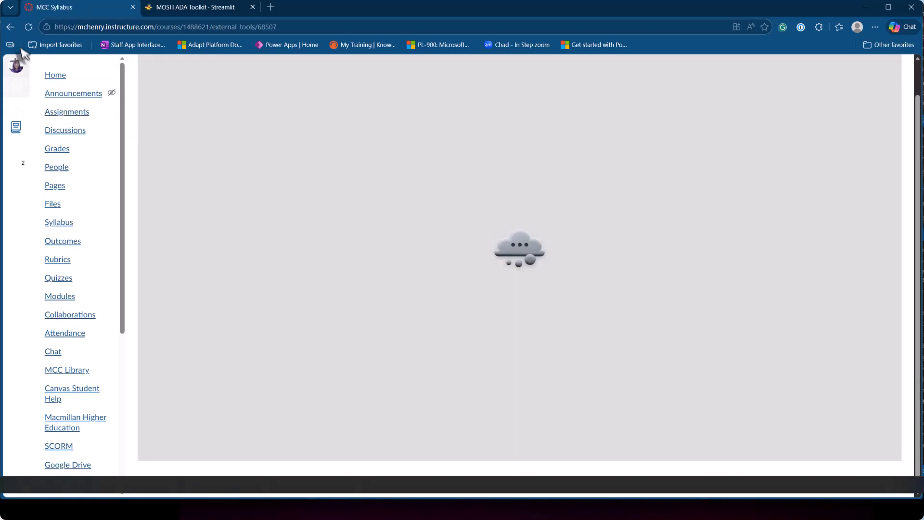
{"action": "left_click", "coordinate": [10, 26]}
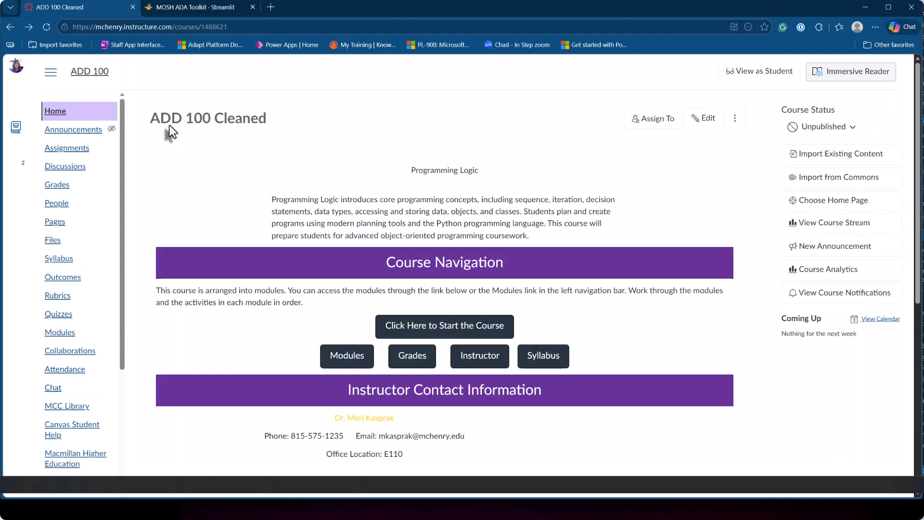
{"action": "scroll", "coordinate": [253, 159], "scroll_direction": "down", "scroll_amount": 8}
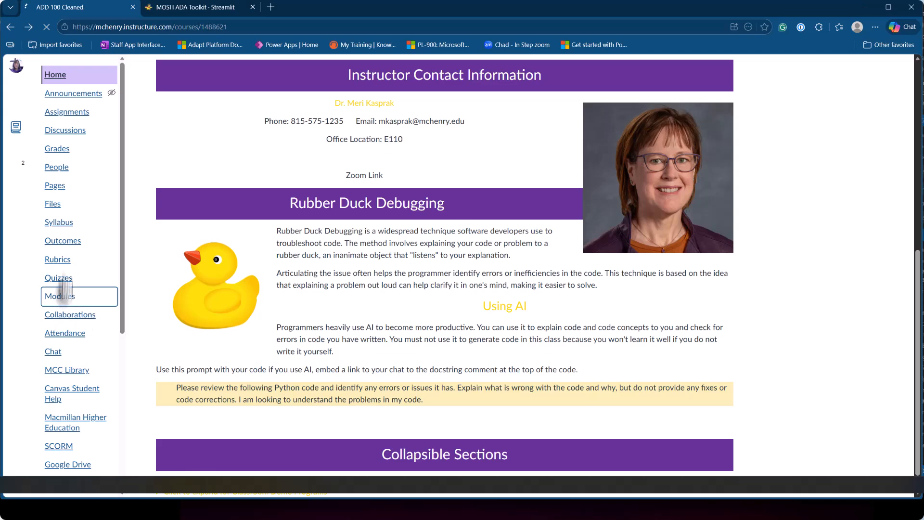
Step: Look through the course modules and open the PE1 2.2: Understanding Data Types in Python assignment
{"action": "left_click", "coordinate": [58, 294]}
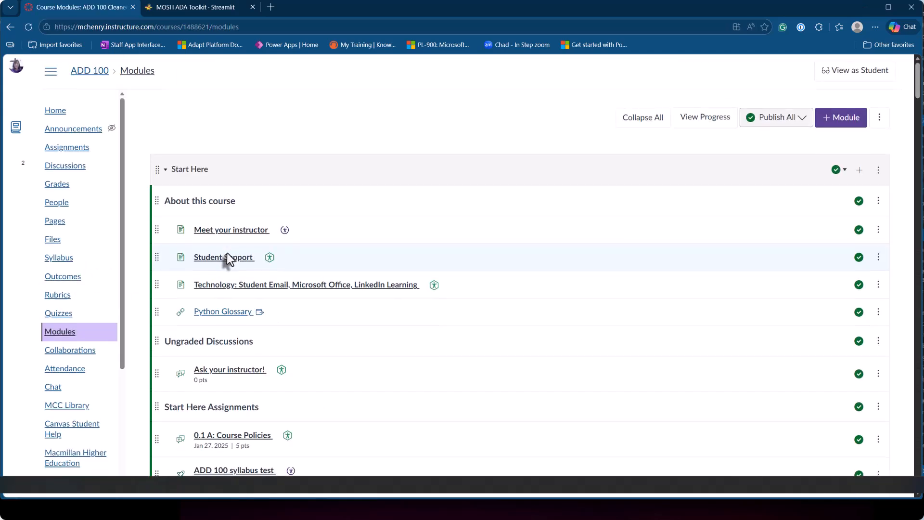
{"action": "scroll", "coordinate": [227, 252], "scroll_direction": "down", "scroll_amount": 7}
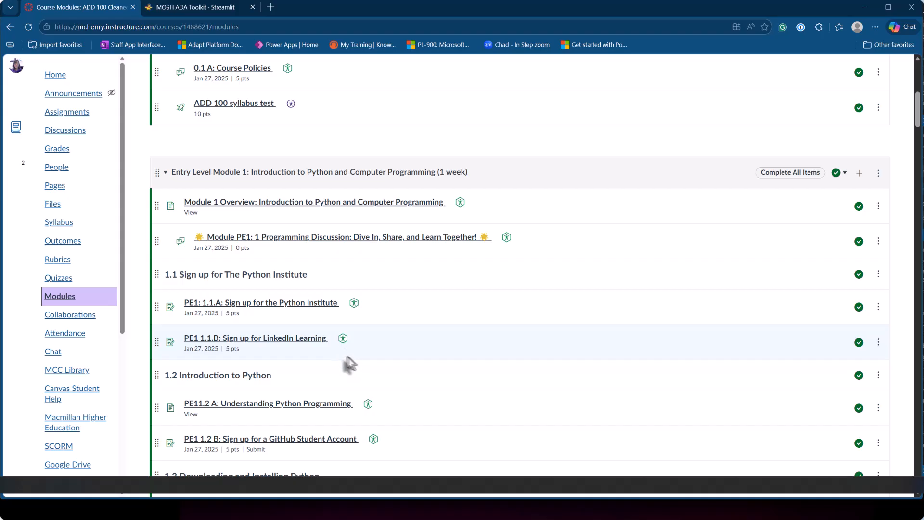
{"action": "scroll", "coordinate": [291, 347], "scroll_direction": "down", "scroll_amount": 6}
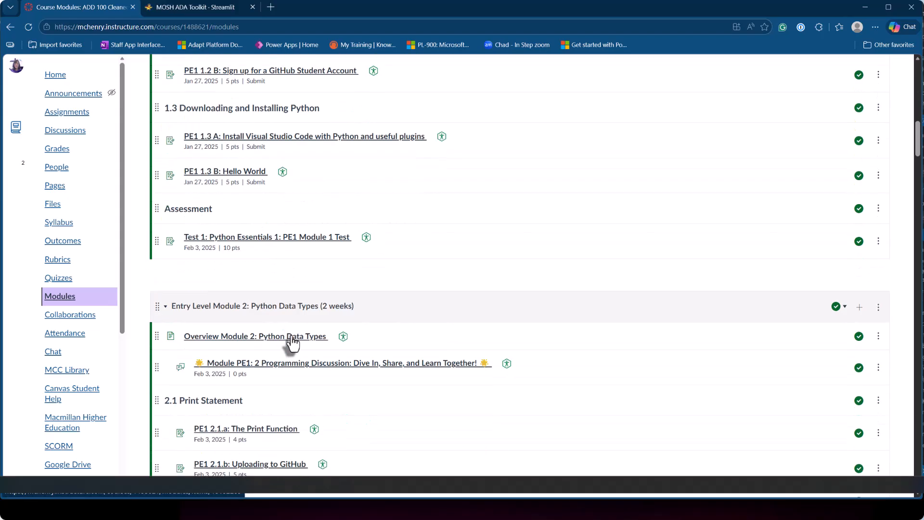
{"action": "scroll", "coordinate": [287, 344], "scroll_direction": "down", "scroll_amount": 7}
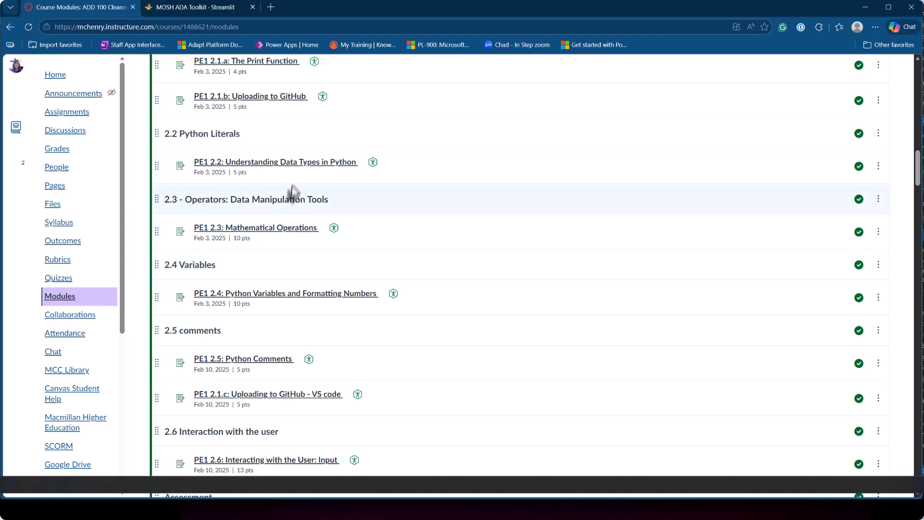
{"action": "left_click", "coordinate": [293, 166]}
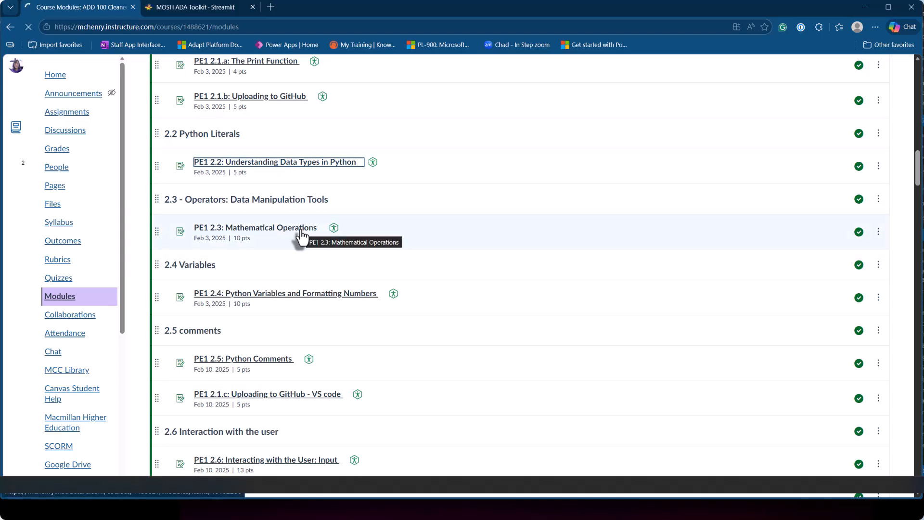
Step: Expand the assignment's PowerPoint video section and open the linked PE 1 2 2- Data Types in Python page
{"action": "scroll", "coordinate": [301, 229], "scroll_direction": "down", "scroll_amount": 4}
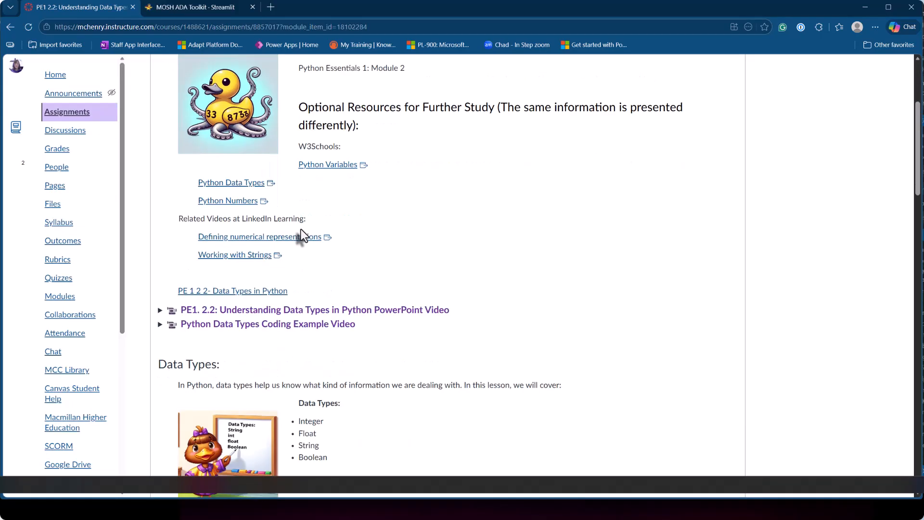
{"action": "left_click", "coordinate": [159, 310]}
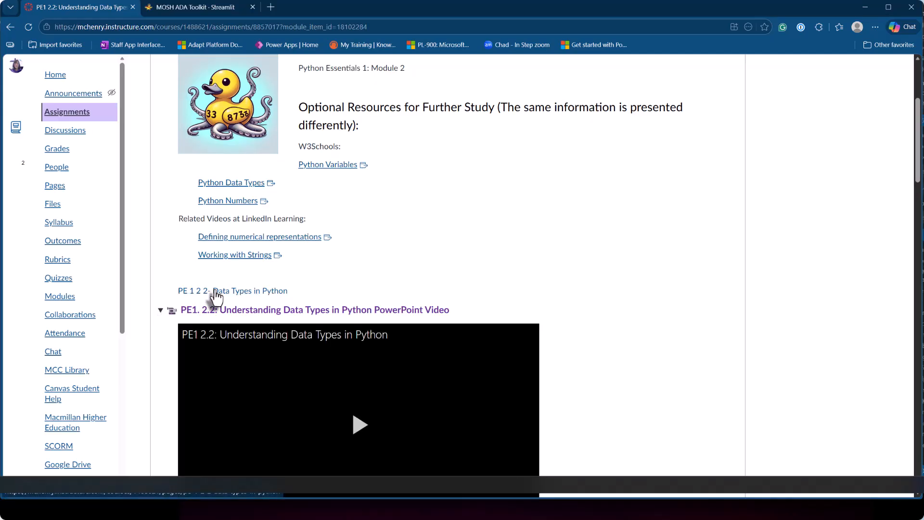
{"action": "left_click", "coordinate": [215, 291]}
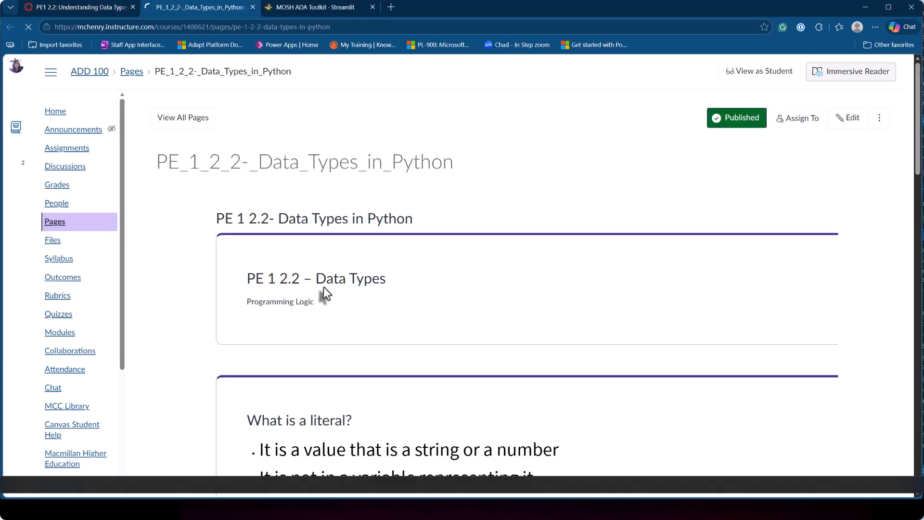
Step: Review the converted slide content on the PE_1_2_2-_Data_Types_in_Python page from beginning to end
{"action": "scroll", "coordinate": [323, 287], "scroll_direction": "down", "scroll_amount": 12}
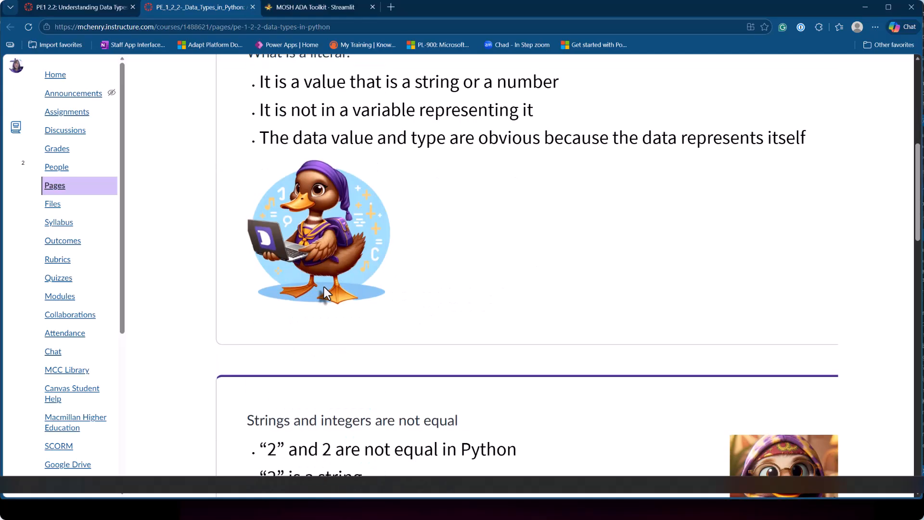
{"action": "scroll", "coordinate": [391, 333], "scroll_direction": "down", "scroll_amount": 8}
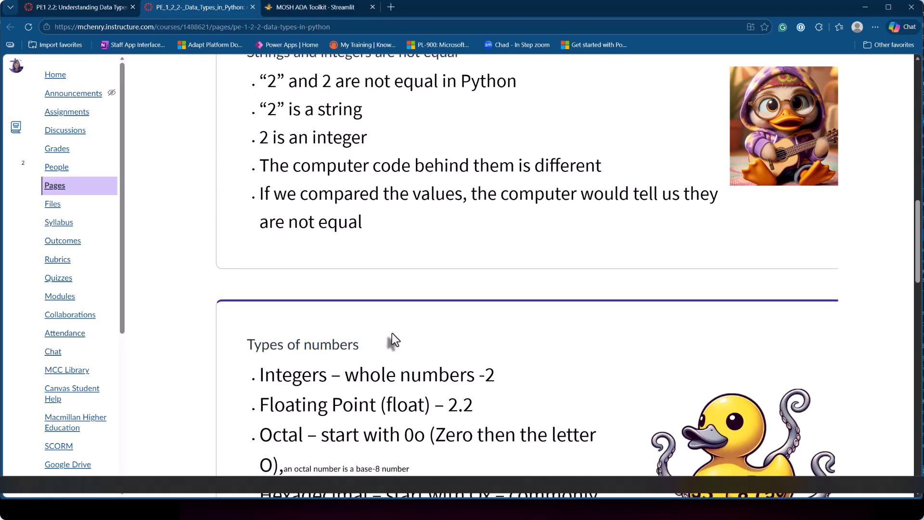
{"action": "scroll", "coordinate": [393, 336], "scroll_direction": "down", "scroll_amount": 20}
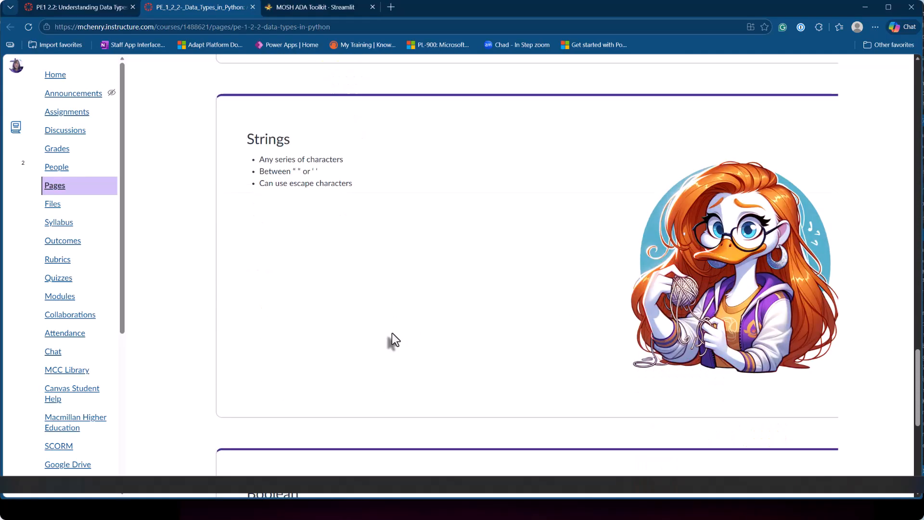
{"action": "scroll", "coordinate": [391, 333], "scroll_direction": "up", "scroll_amount": 20}
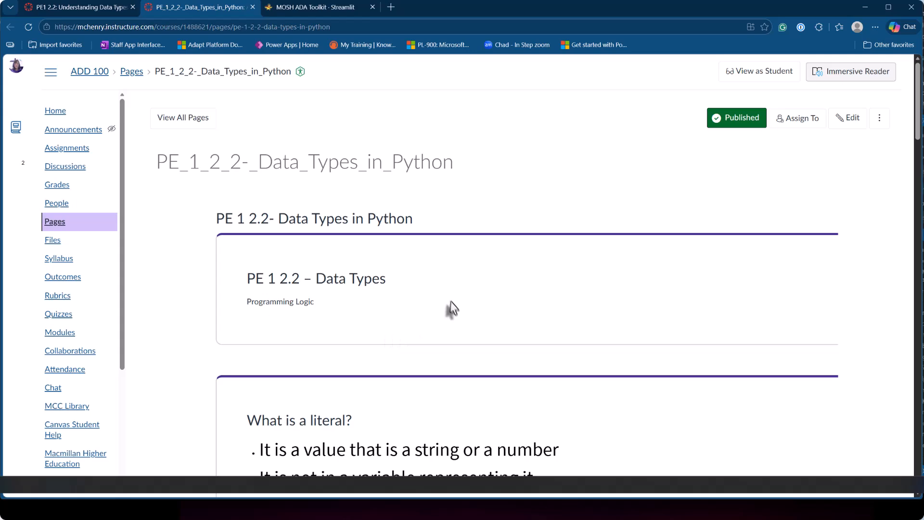
Step: Edit the PE_1_2_2-_Data_Types_in_Python page and change its title to "Data Types Presentation"
{"action": "left_click", "coordinate": [846, 118]}
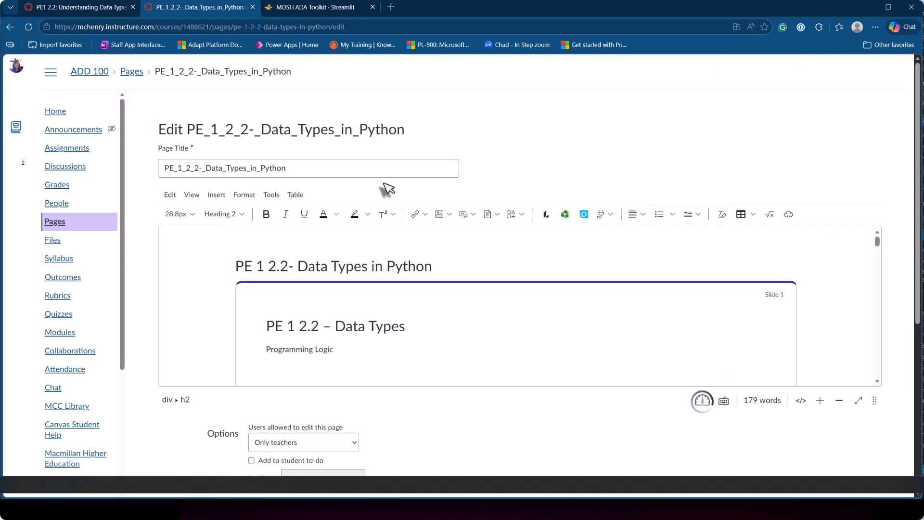
{"action": "scroll", "coordinate": [297, 155], "scroll_direction": "down", "scroll_amount": 3}
{"action": "scroll", "coordinate": [288, 162], "scroll_direction": "up", "scroll_amount": 3}
{"action": "left_click_drag", "start_coordinate": [296, 169], "coordinate": [153, 172]}
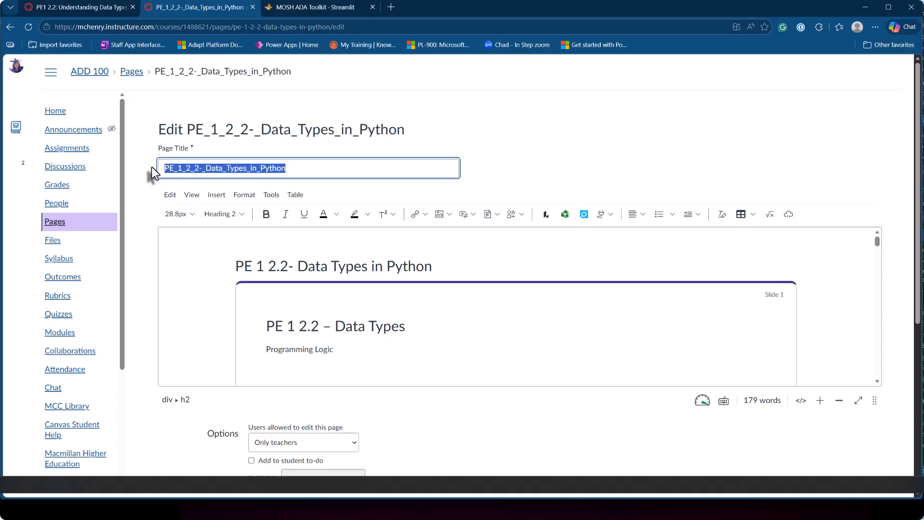
{"action": "type", "text": "Dat a Types"}
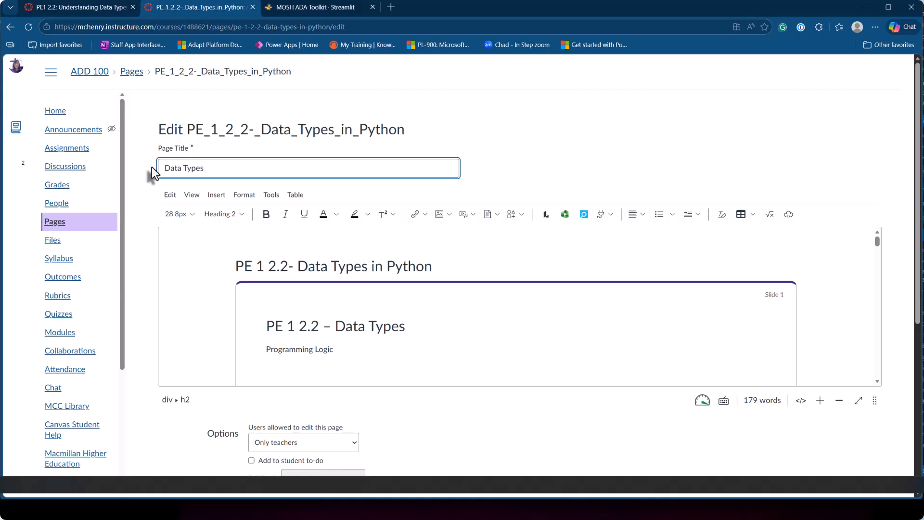
{"action": "type", "text": " Presentation"}
Step: Remove the hyphen after "PE 1 2.2" in the heading, put "Data Types in Python" on its own line and save the page
{"action": "left_click", "coordinate": [292, 267]}
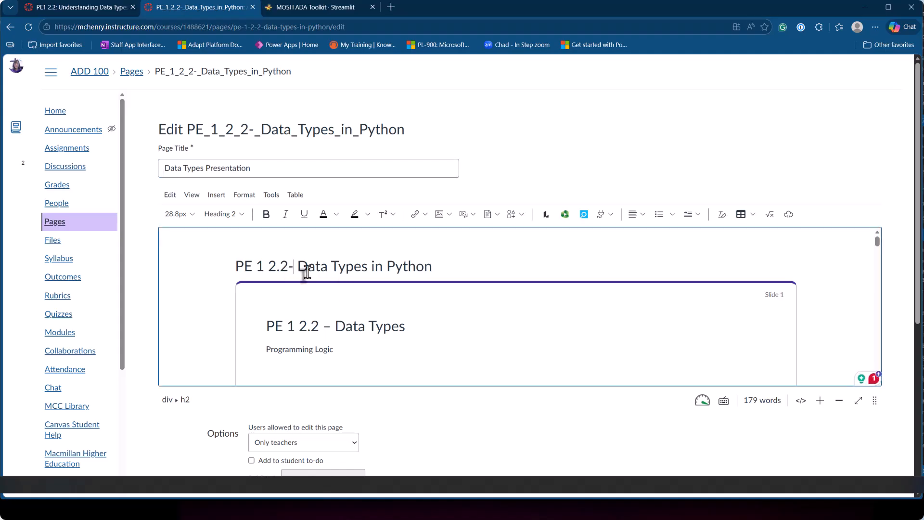
{"action": "key", "text": "BackSpace"}
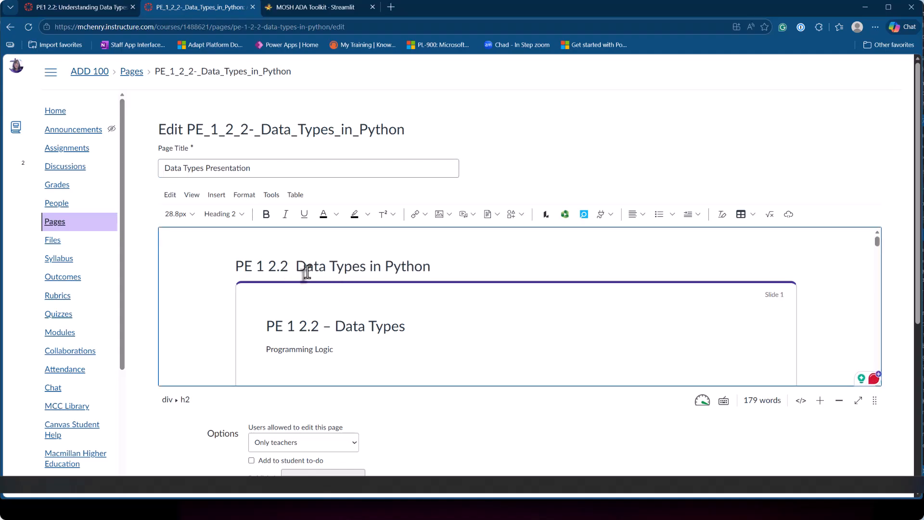
{"action": "key", "text": "Return"}
{"action": "scroll", "coordinate": [307, 272], "scroll_direction": "down", "scroll_amount": 15}
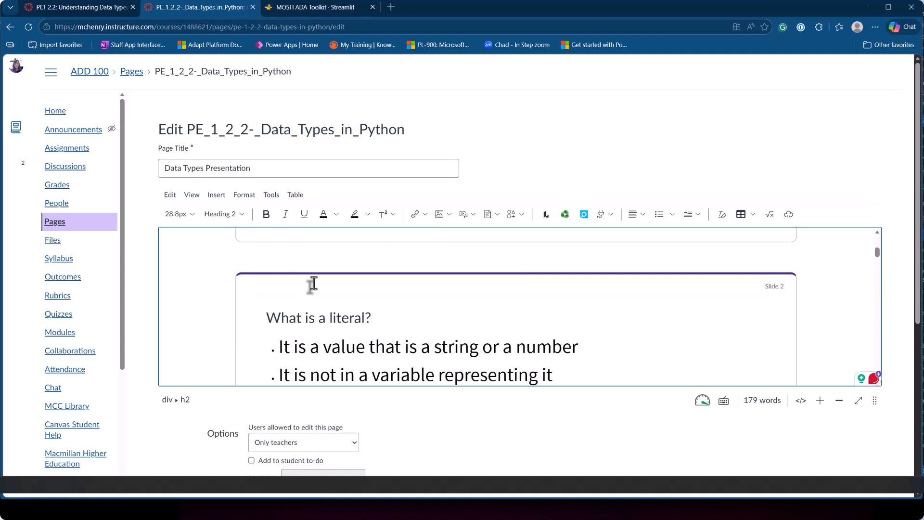
{"action": "scroll", "coordinate": [310, 289], "scroll_direction": "down", "scroll_amount": 5}
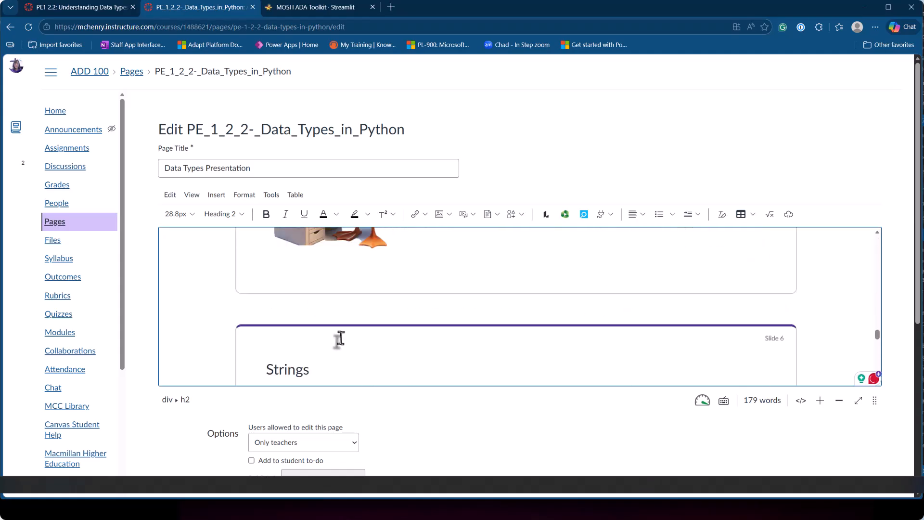
{"action": "scroll", "coordinate": [340, 340], "scroll_direction": "down", "scroll_amount": 3}
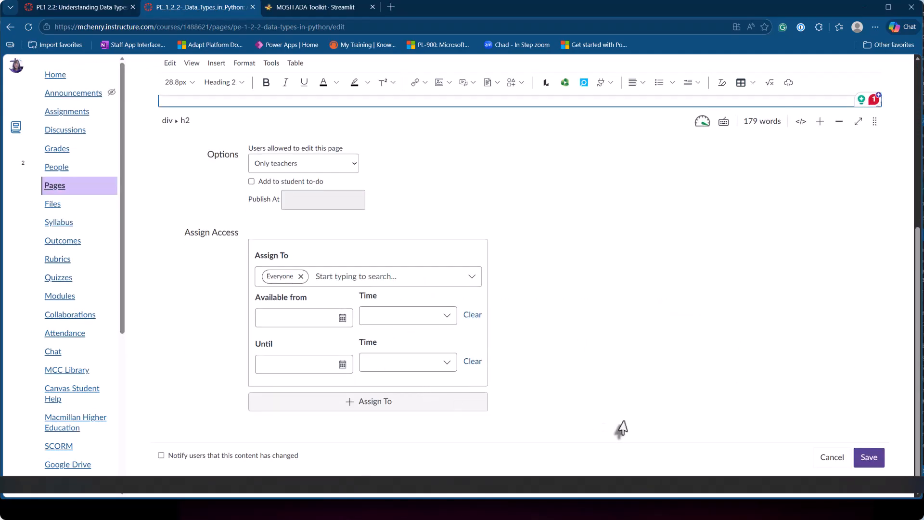
{"action": "left_click", "coordinate": [868, 457]}
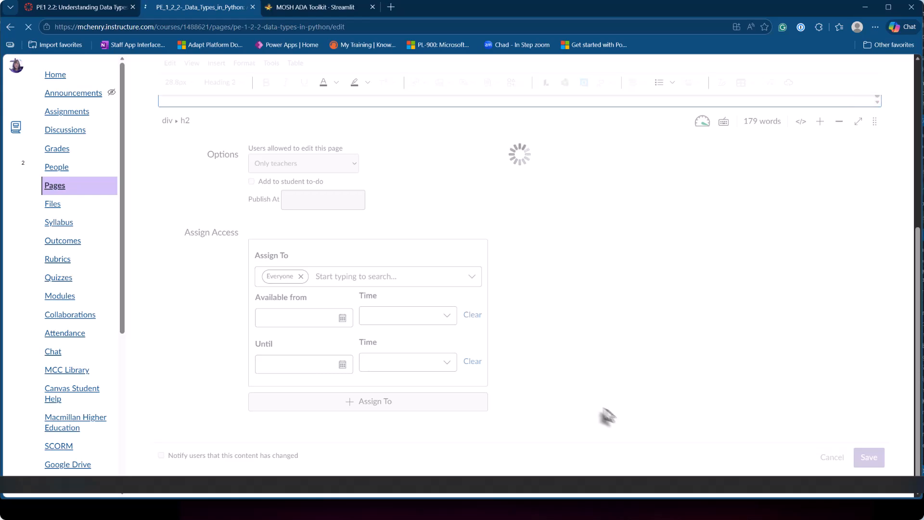
Step: Open the settings of the ADD 100 Cleaned course
{"action": "scroll", "coordinate": [107, 377], "scroll_direction": "down", "scroll_amount": 5}
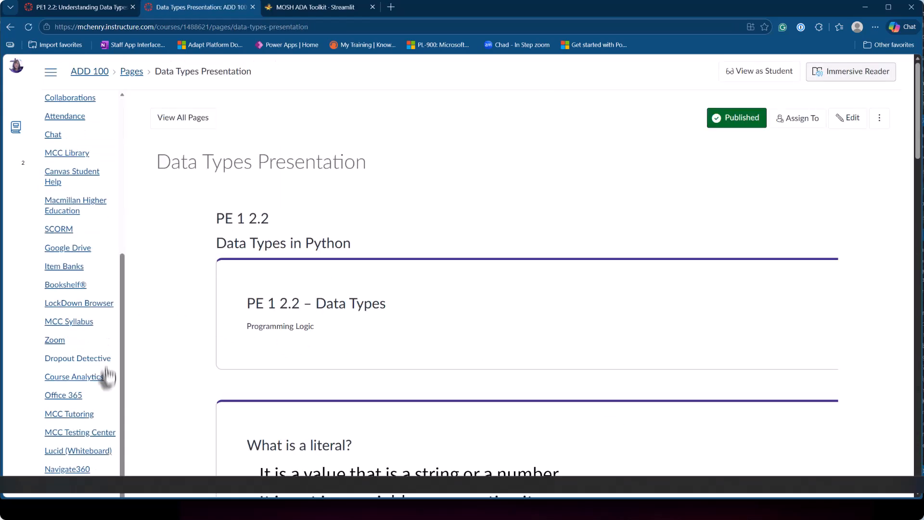
{"action": "scroll", "coordinate": [118, 427], "scroll_direction": "up", "scroll_amount": 3}
{"action": "scroll", "coordinate": [117, 427], "scroll_direction": "down", "scroll_amount": 3}
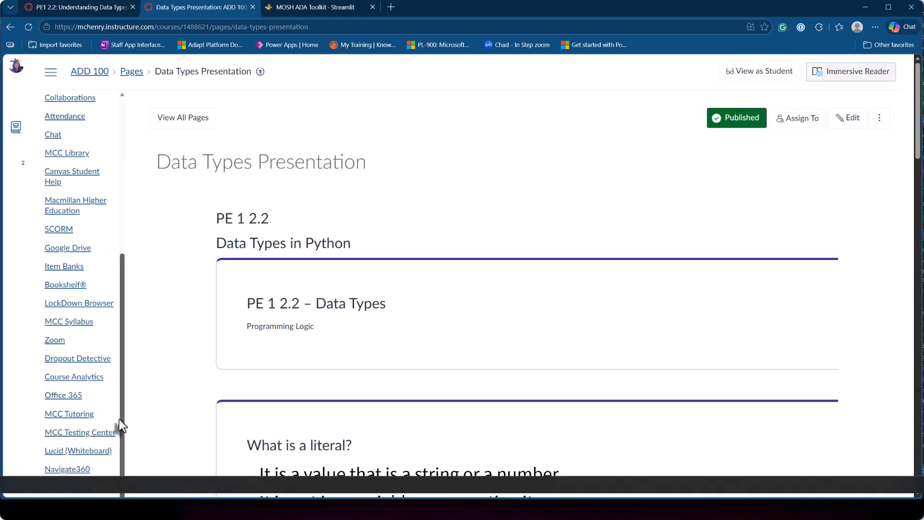
{"action": "scroll", "coordinate": [186, 422], "scroll_direction": "down", "scroll_amount": 7}
{"action": "scroll", "coordinate": [186, 419], "scroll_direction": "up", "scroll_amount": 4}
{"action": "left_click", "coordinate": [68, 452]}
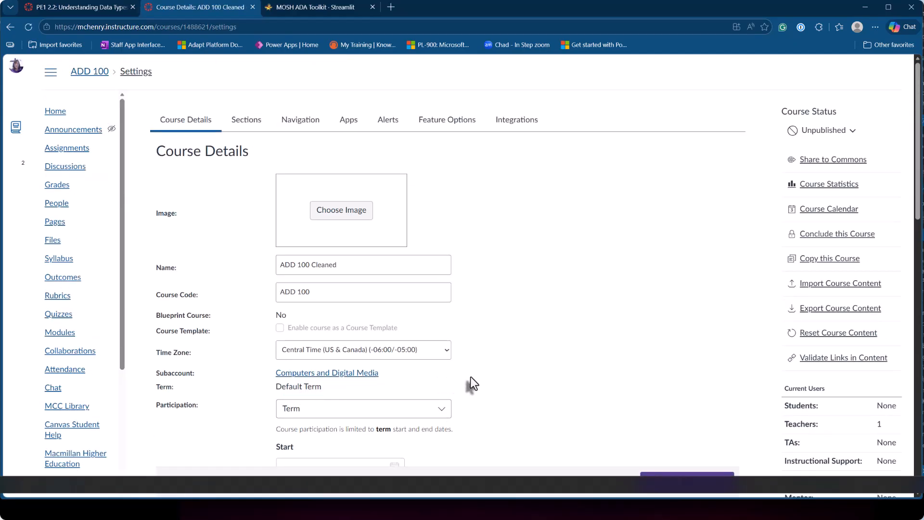
Step: Enable Panorama in the course navigation settings and save the change
{"action": "scroll", "coordinate": [275, 279], "scroll_direction": "down", "scroll_amount": 3}
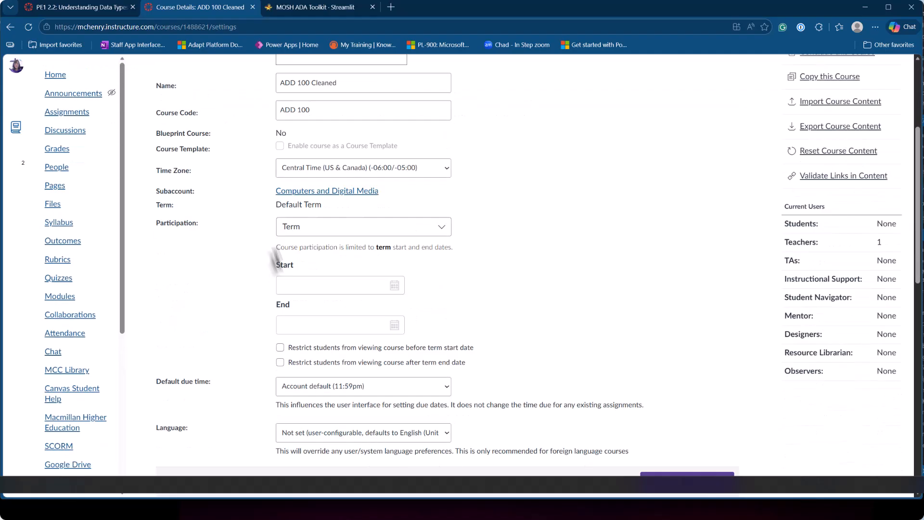
{"action": "scroll", "coordinate": [275, 263], "scroll_direction": "up", "scroll_amount": 3}
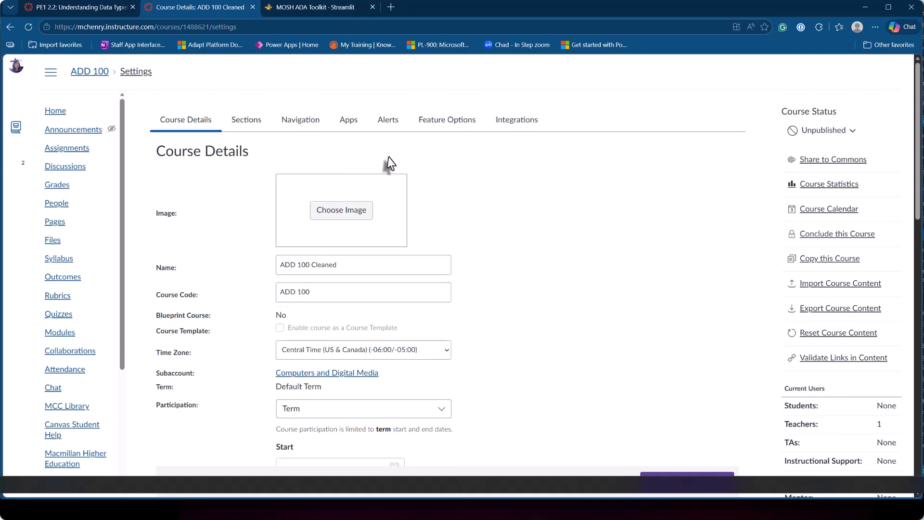
{"action": "scroll", "coordinate": [367, 206], "scroll_direction": "down", "scroll_amount": 10}
{"action": "scroll", "coordinate": [369, 208], "scroll_direction": "up", "scroll_amount": 9}
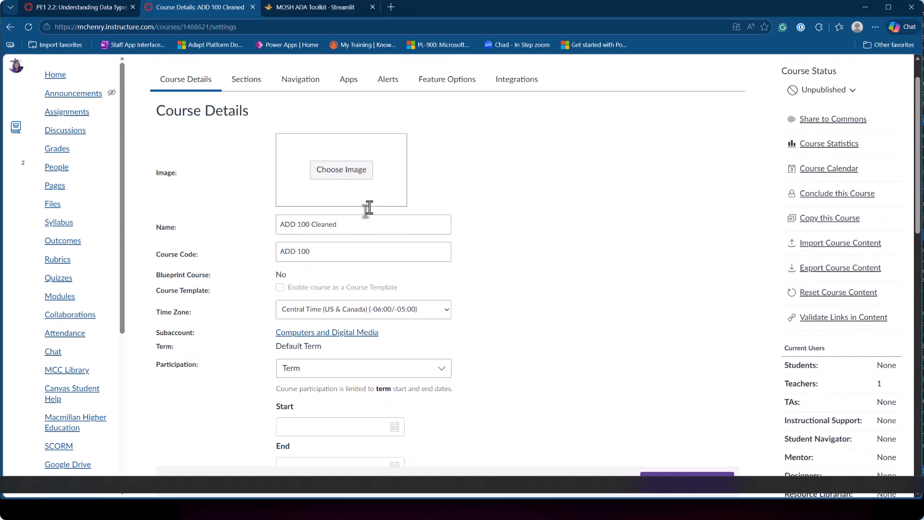
{"action": "scroll", "coordinate": [369, 208], "scroll_direction": "up", "scroll_amount": 1}
{"action": "left_click", "coordinate": [308, 126]}
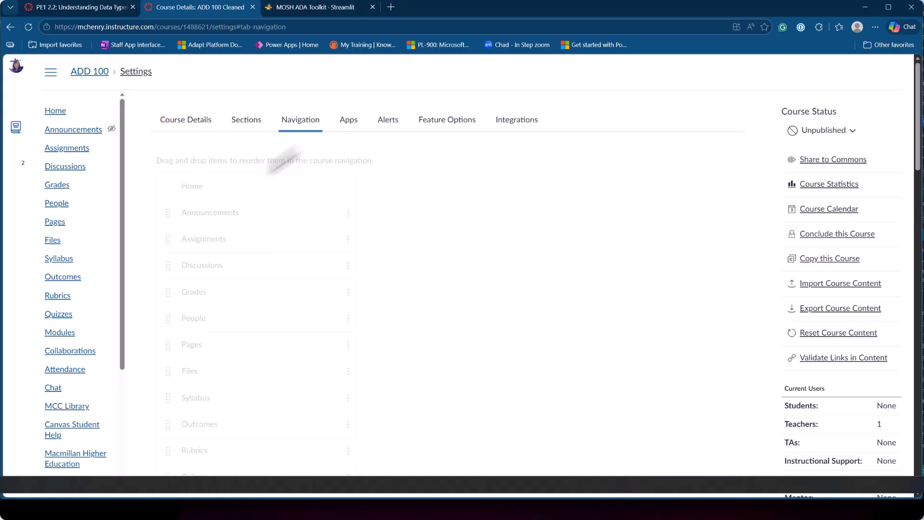
{"action": "scroll", "coordinate": [204, 235], "scroll_direction": "down", "scroll_amount": 15}
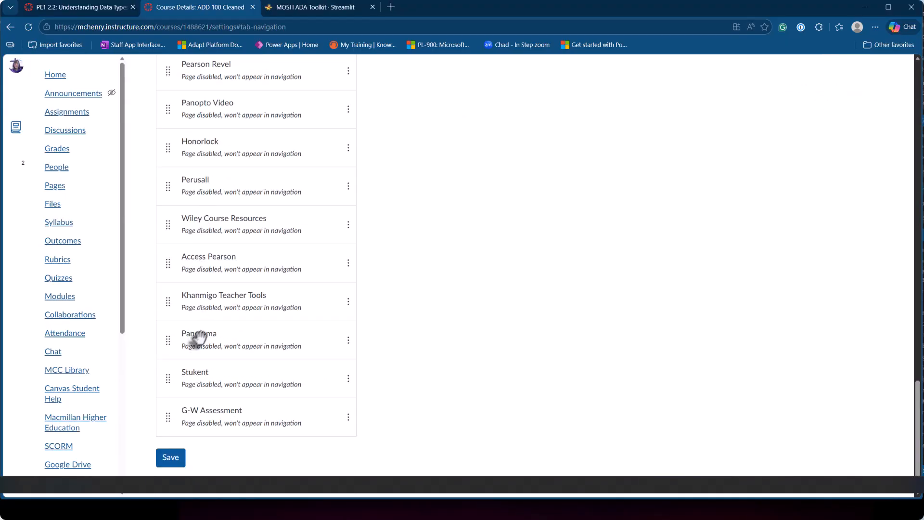
{"action": "left_click", "coordinate": [347, 340]}
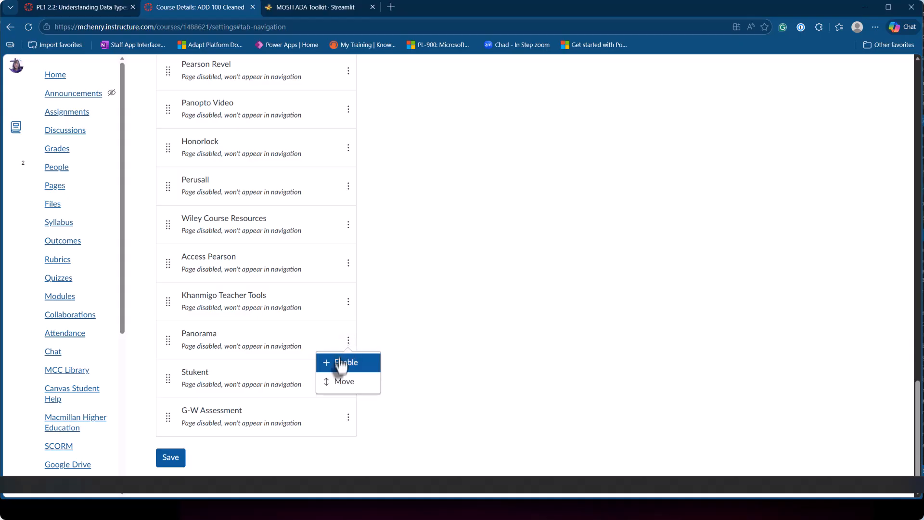
{"action": "left_click", "coordinate": [340, 363]}
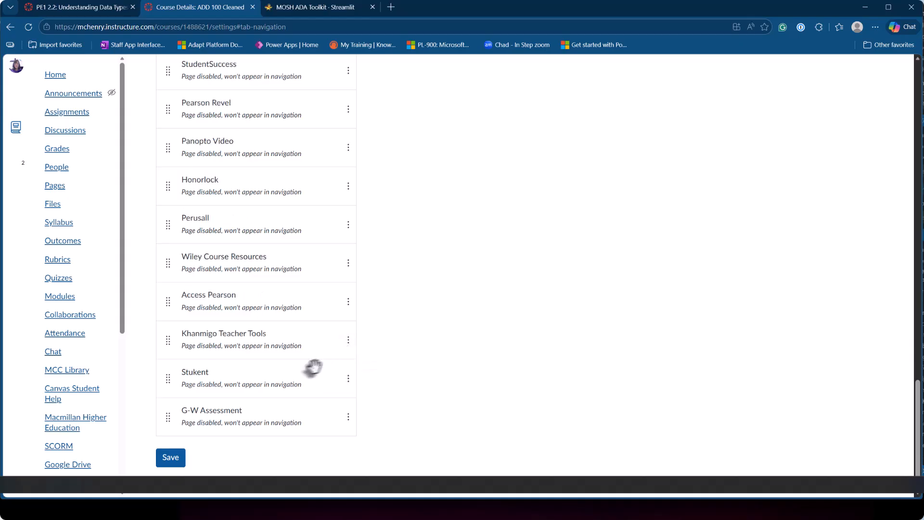
{"action": "left_click", "coordinate": [170, 457]}
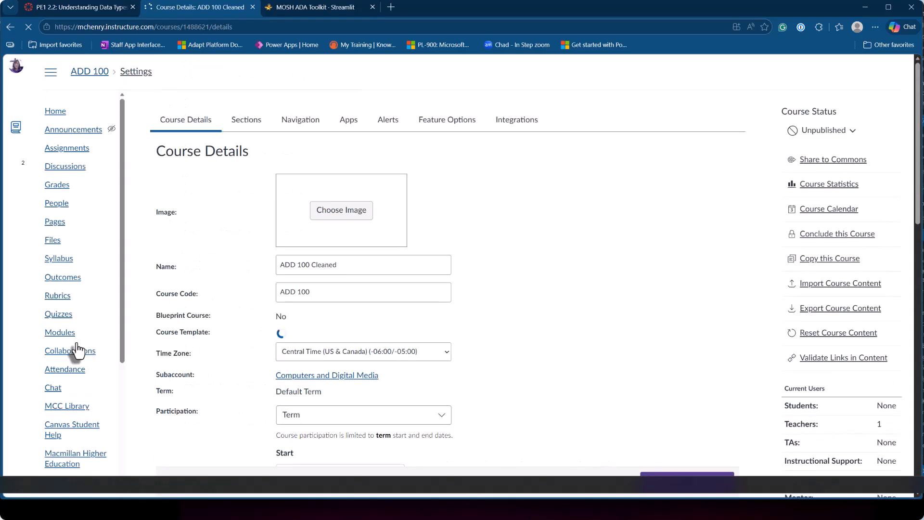
{"action": "scroll", "coordinate": [69, 331], "scroll_direction": "down", "scroll_amount": 5}
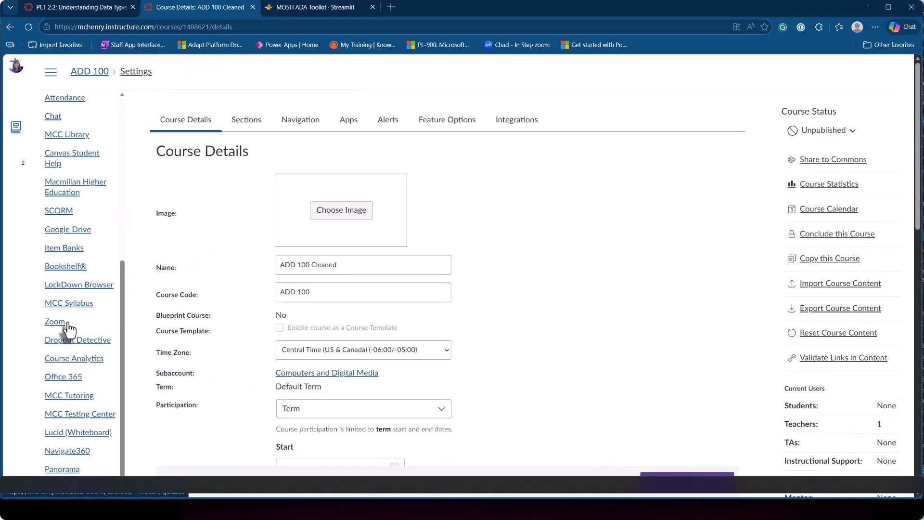
{"action": "left_click", "coordinate": [52, 466]}
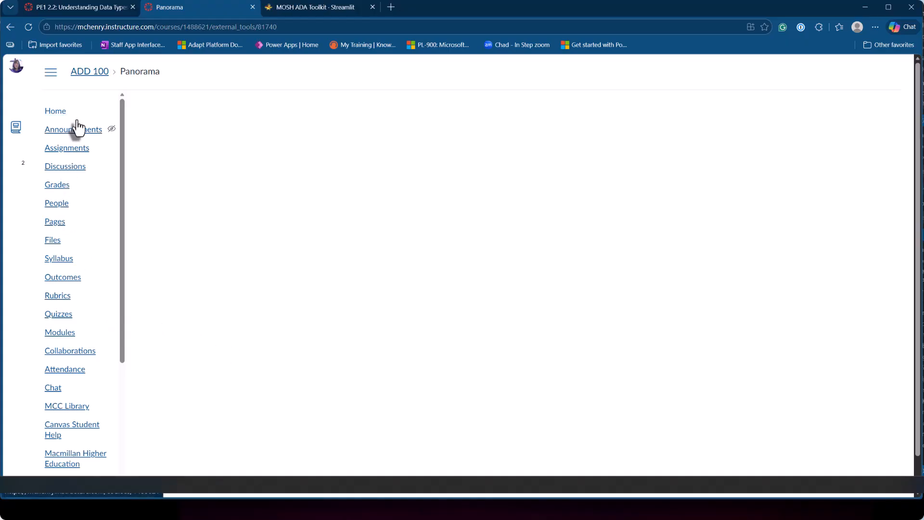
{"action": "left_click", "coordinate": [57, 114]}
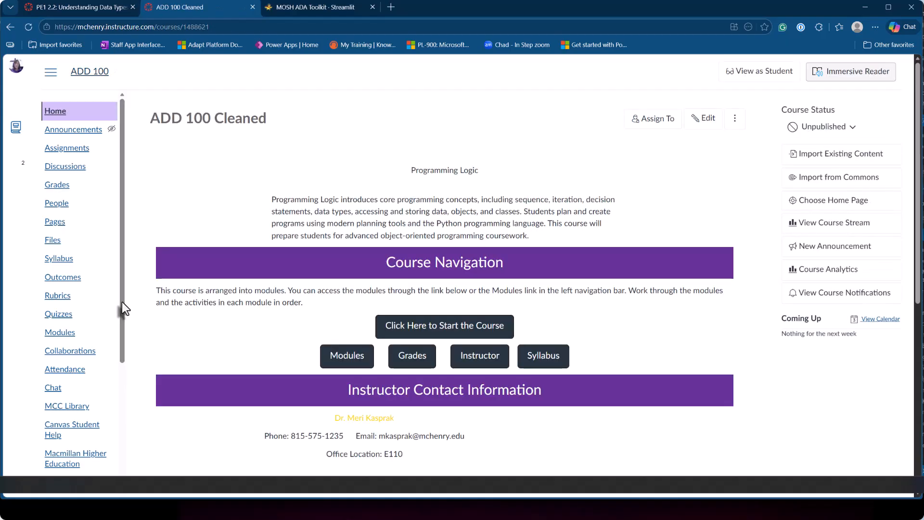
Step: Open Panorama for the course and dismiss its monthly report
{"action": "scroll", "coordinate": [72, 327], "scroll_direction": "down", "scroll_amount": 5}
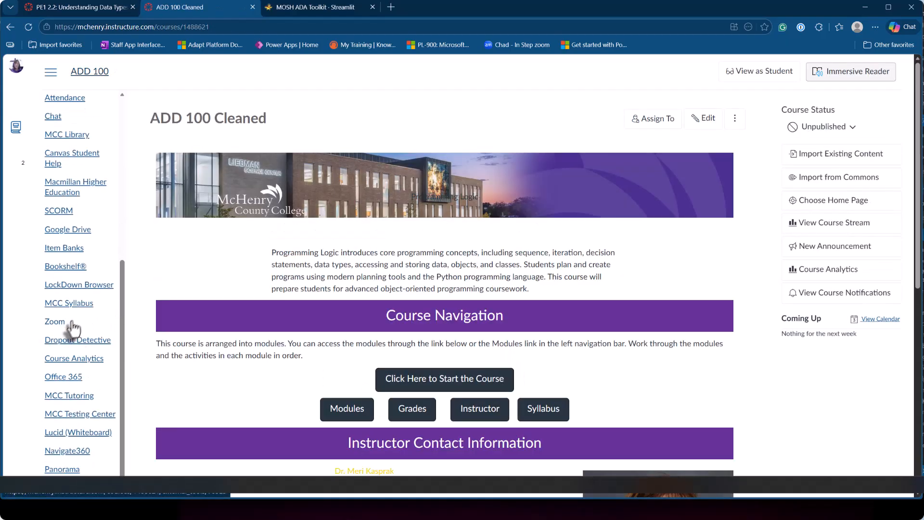
{"action": "left_click", "coordinate": [62, 470]}
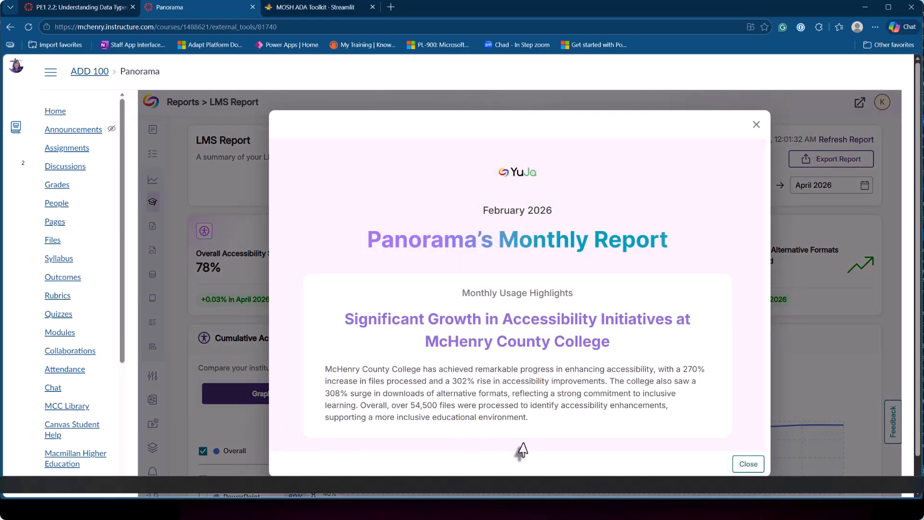
{"action": "left_click", "coordinate": [748, 463]}
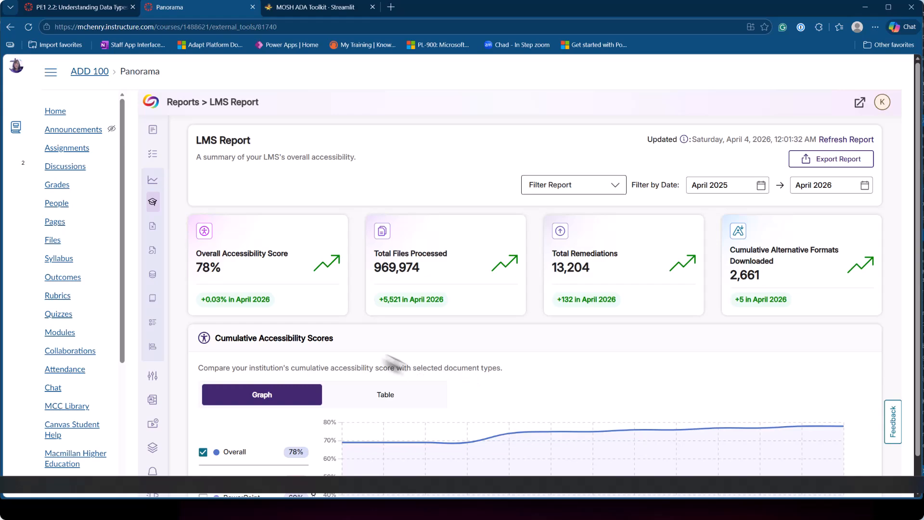
Step: Generate Panorama's Course Report for ADD 100 Cleaned and review its summary figures and cumulative accessibility scores by document type
{"action": "scroll", "coordinate": [289, 347], "scroll_direction": "down", "scroll_amount": 4}
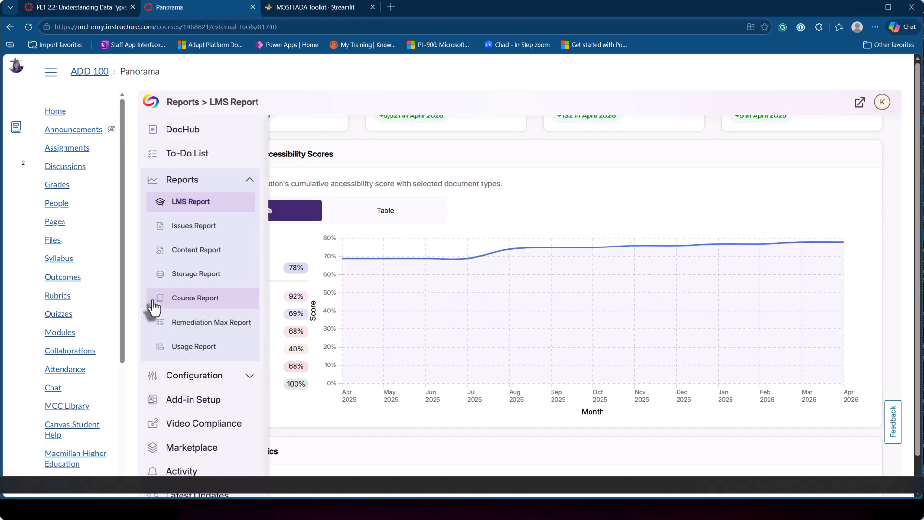
{"action": "left_click", "coordinate": [155, 302]}
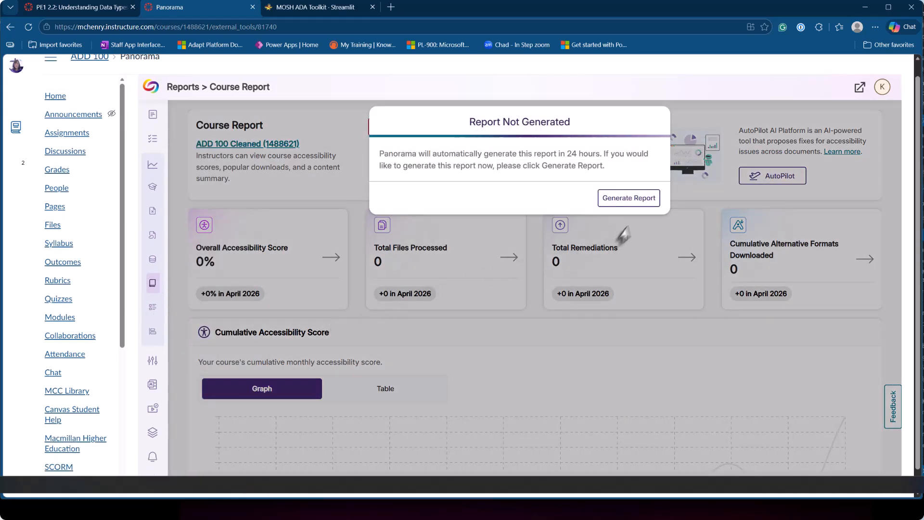
{"action": "left_click", "coordinate": [629, 198]}
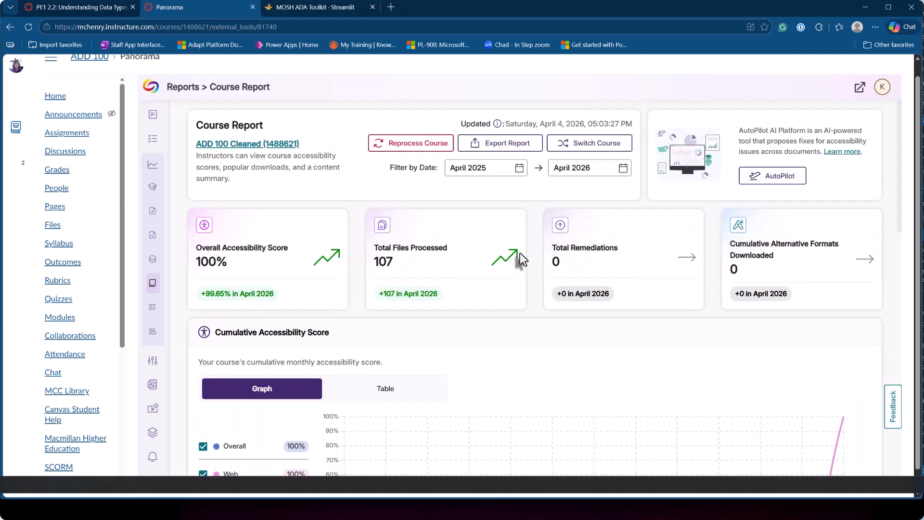
{"action": "scroll", "coordinate": [430, 264], "scroll_direction": "down", "scroll_amount": 4}
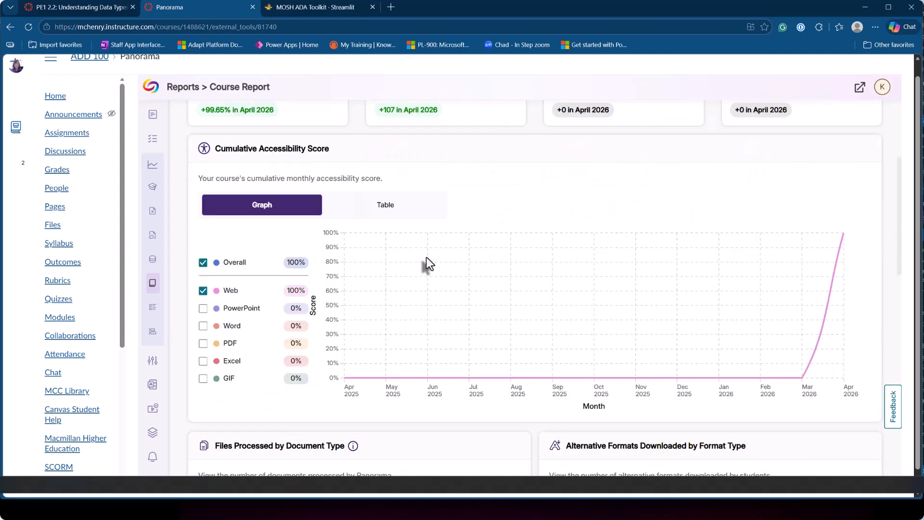
{"action": "scroll", "coordinate": [426, 260], "scroll_direction": "up", "scroll_amount": 4}
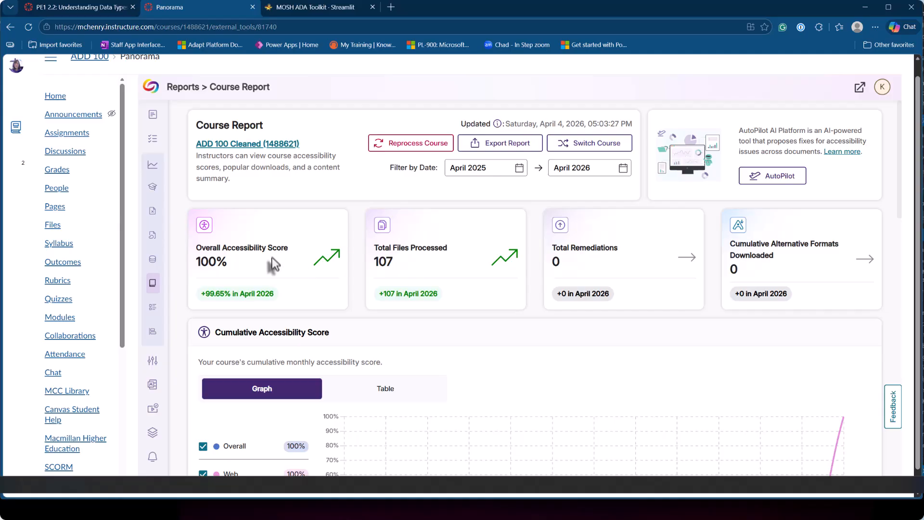
{"action": "scroll", "coordinate": [282, 257], "scroll_direction": "down", "scroll_amount": 4}
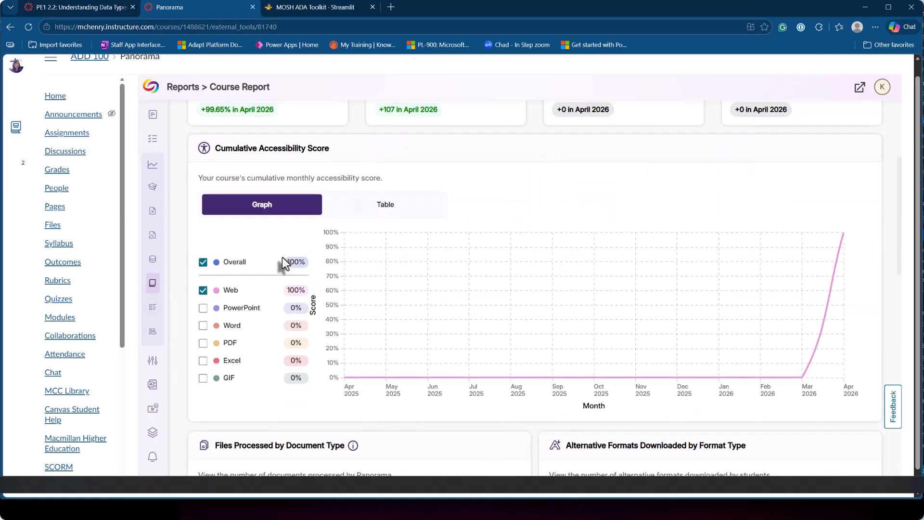